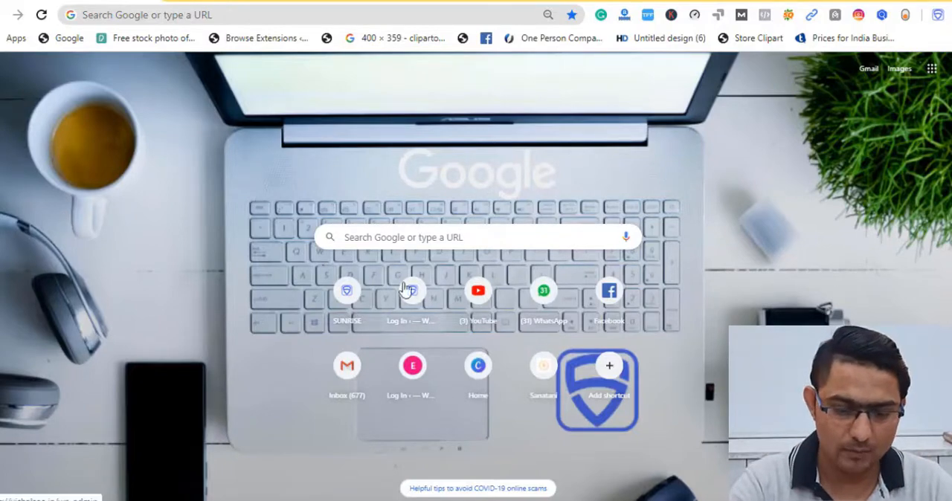
- Search Google for "facbook", open Facebook's Log In or Sign Up result, and return to the search results
{"action": "left_click", "coordinate": [398, 243]}
{"action": "type", "text": "fac"}
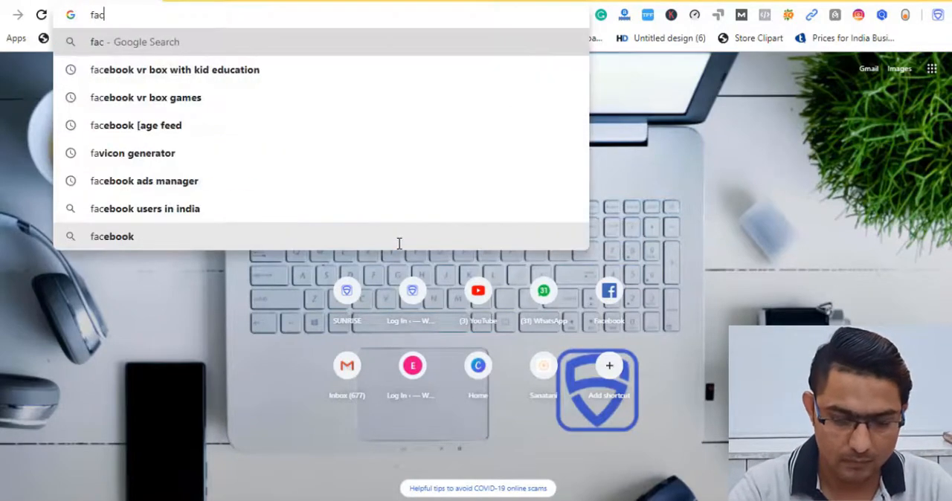
{"action": "type", "text": "book"}
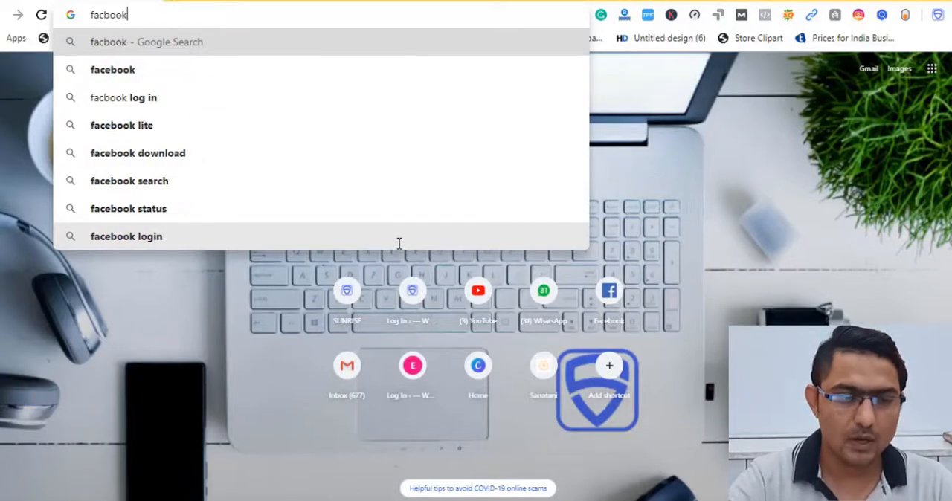
{"action": "key", "text": "Return"}
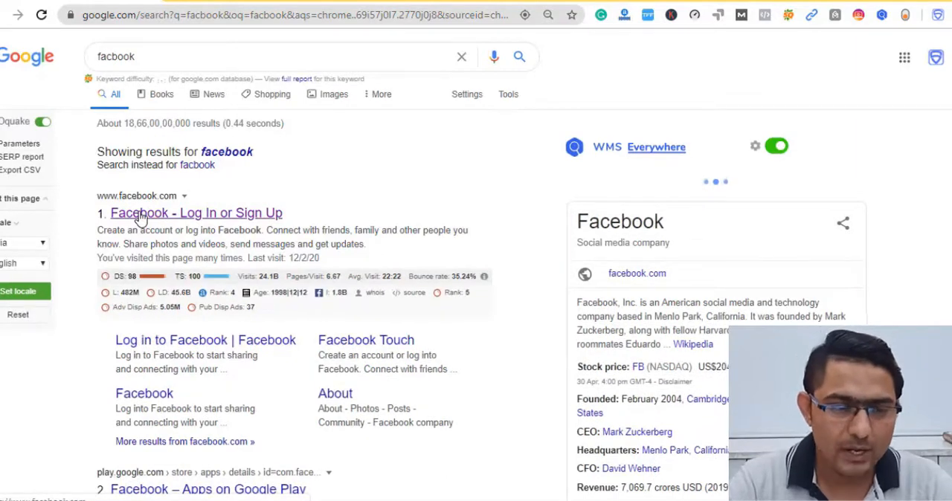
{"action": "left_click", "coordinate": [142, 215]}
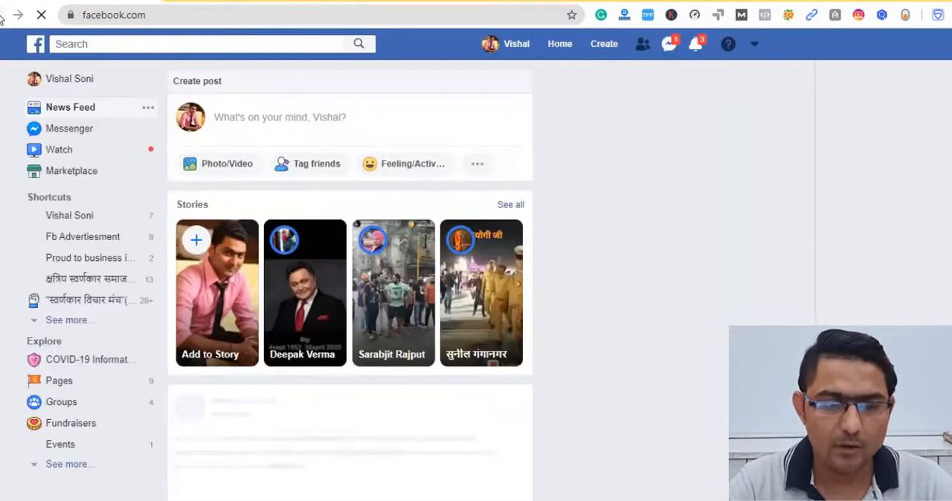
{"action": "left_click", "coordinate": [2, 15]}
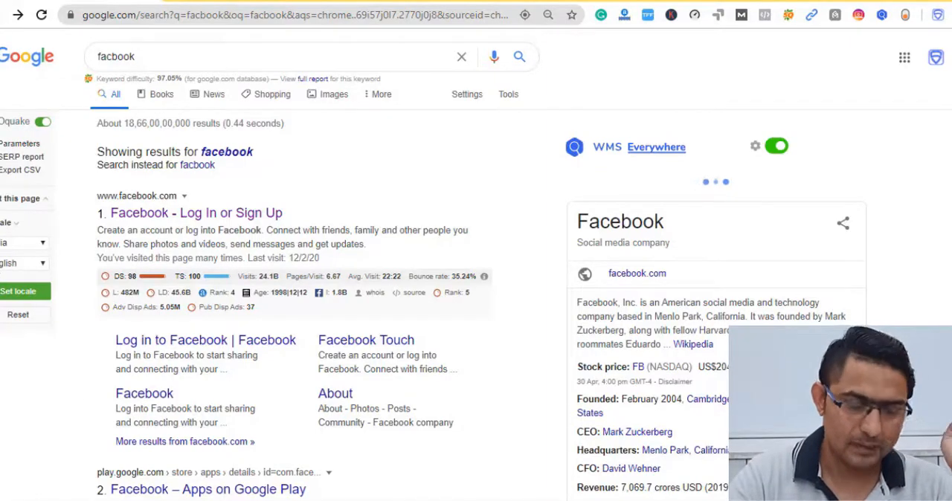
- Switch to the incognito window logged in to Facebook and start creating a new Page
{"action": "mouse_move", "coordinate": [176, 500]}
{"action": "left_click", "coordinate": [251, 492]}
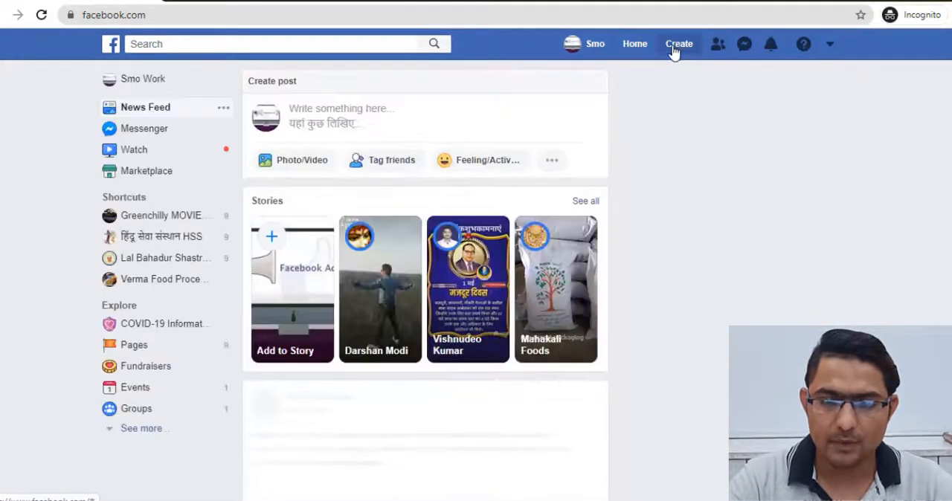
{"action": "left_click", "coordinate": [677, 49]}
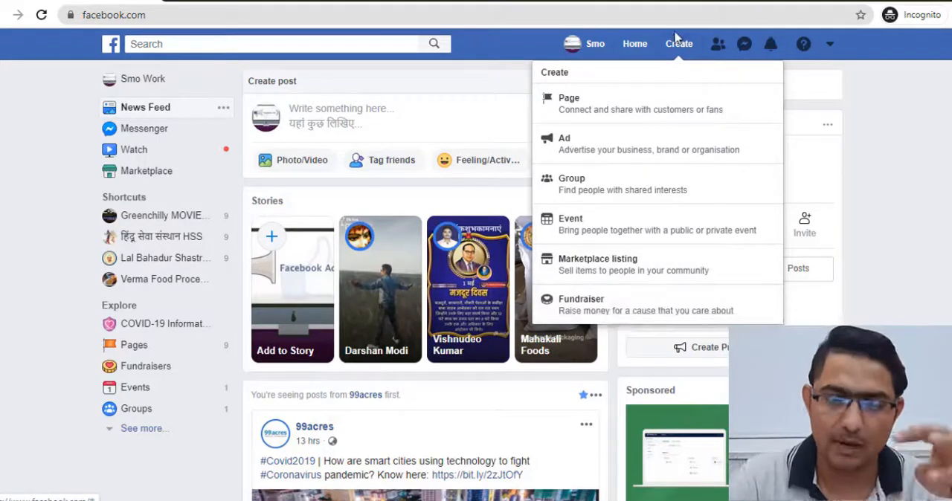
{"action": "left_click", "coordinate": [662, 110]}
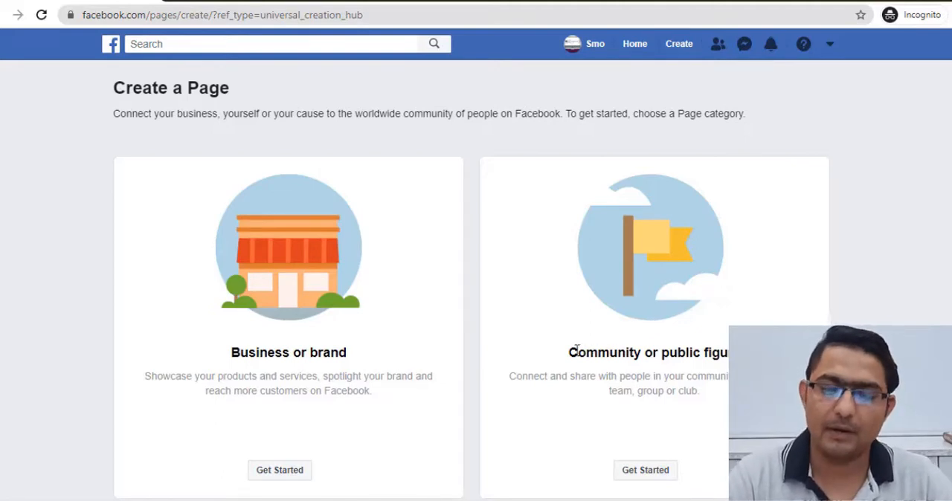
{"action": "left_click_drag", "start_coordinate": [577, 352], "coordinate": [732, 354]}
{"action": "left_click", "coordinate": [744, 360]}
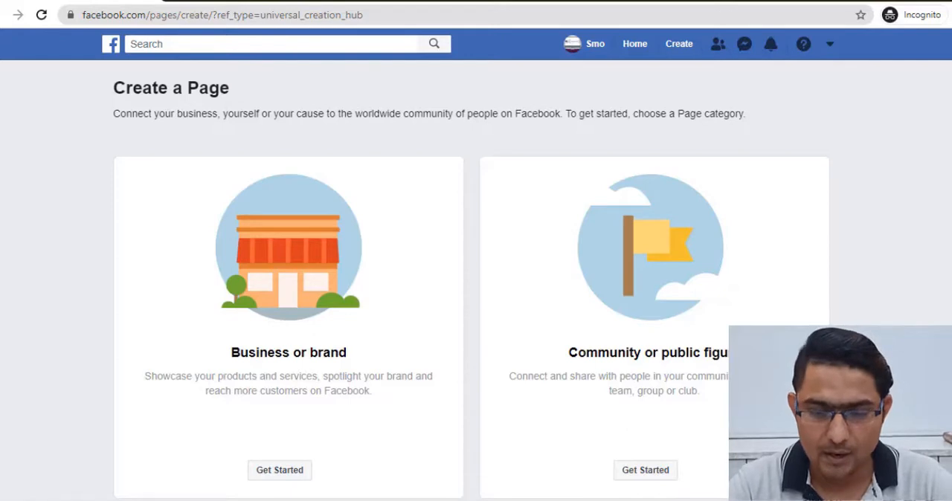
{"action": "left_click_drag", "start_coordinate": [569, 350], "coordinate": [743, 352]}
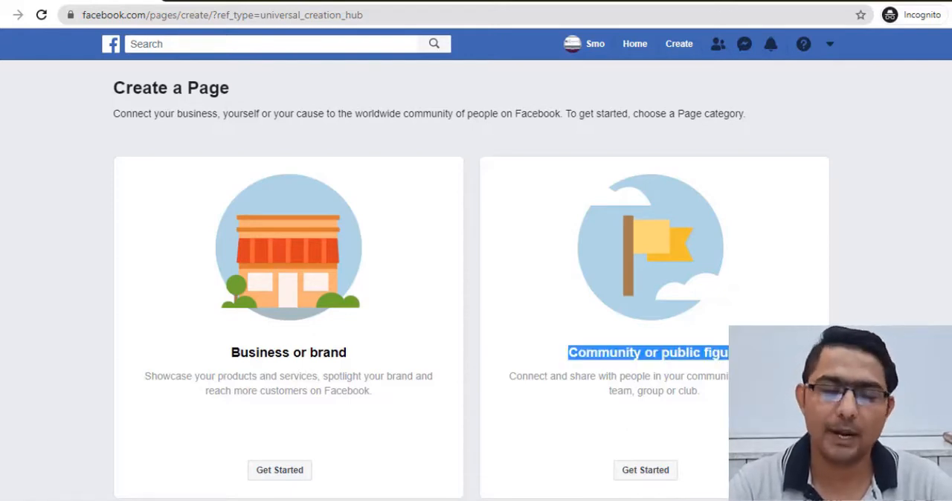
{"action": "left_click", "coordinate": [751, 371]}
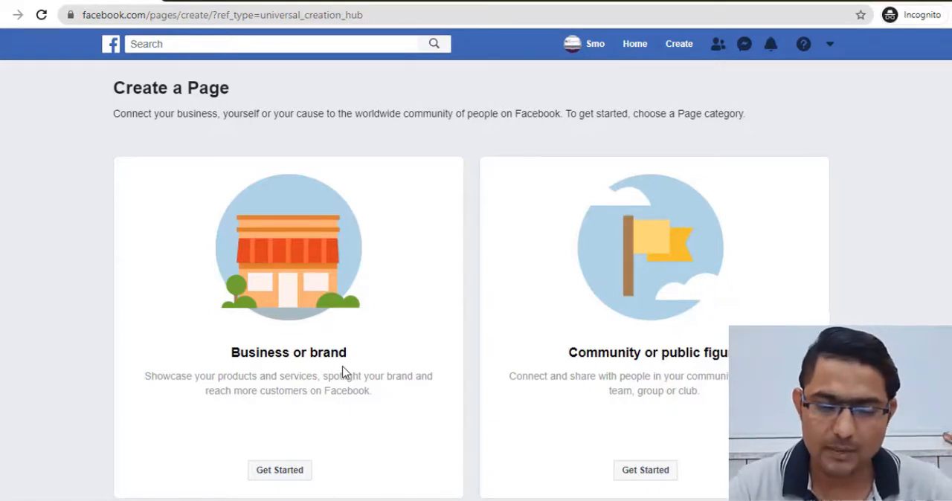
- Choose the Business or brand category and name the Page "Trial Company Page"
{"action": "left_click", "coordinate": [302, 471]}
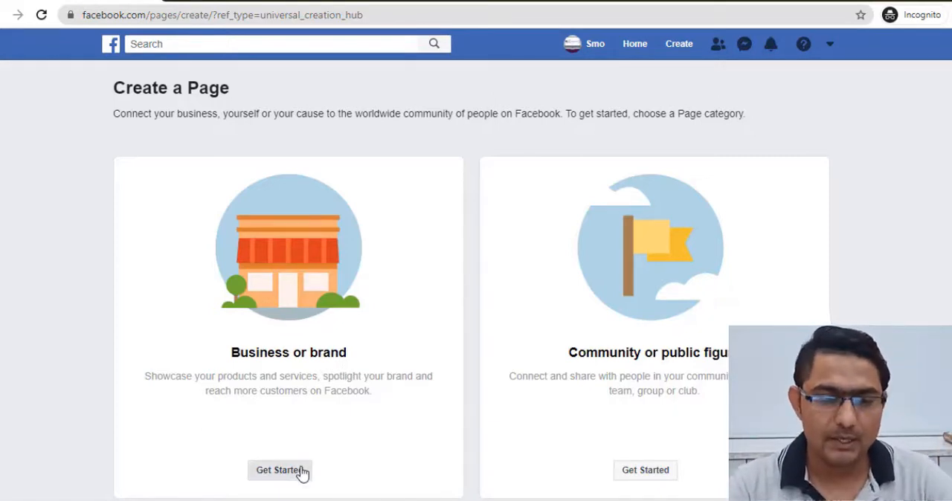
{"action": "left_click", "coordinate": [227, 257]}
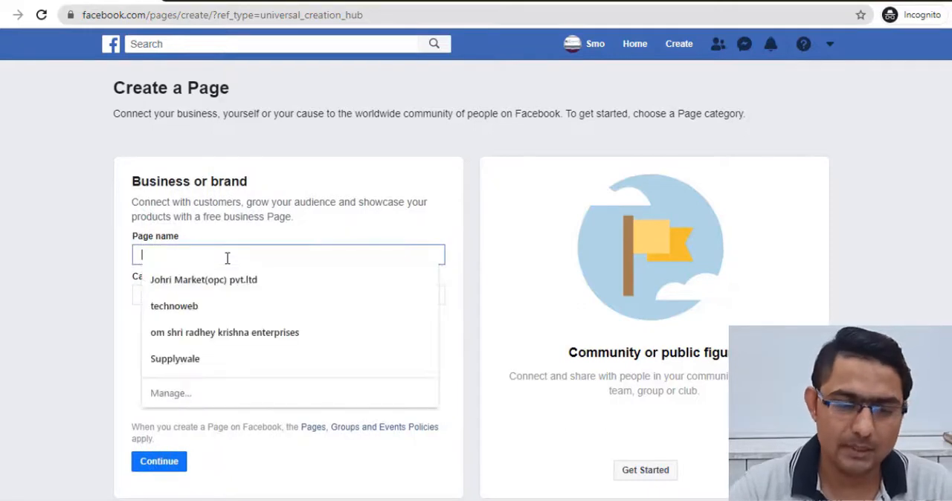
{"action": "left_click", "coordinate": [34, 264]}
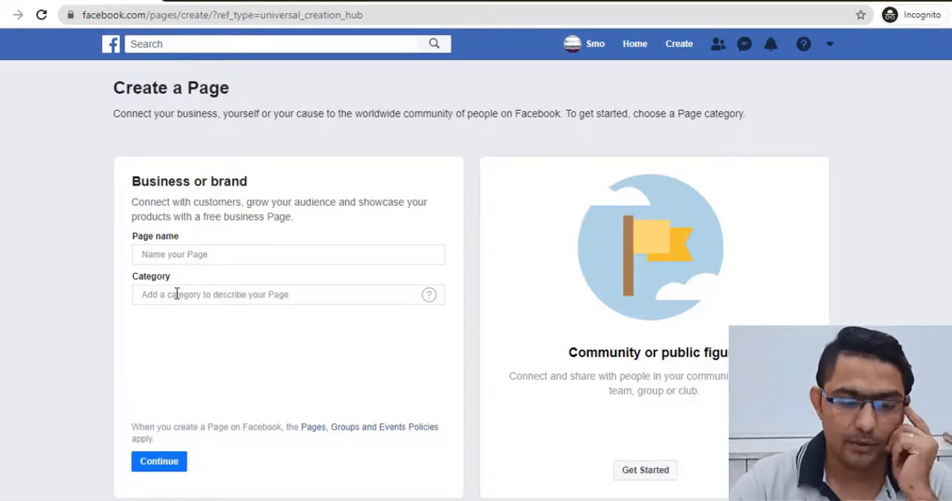
{"action": "left_click", "coordinate": [184, 254]}
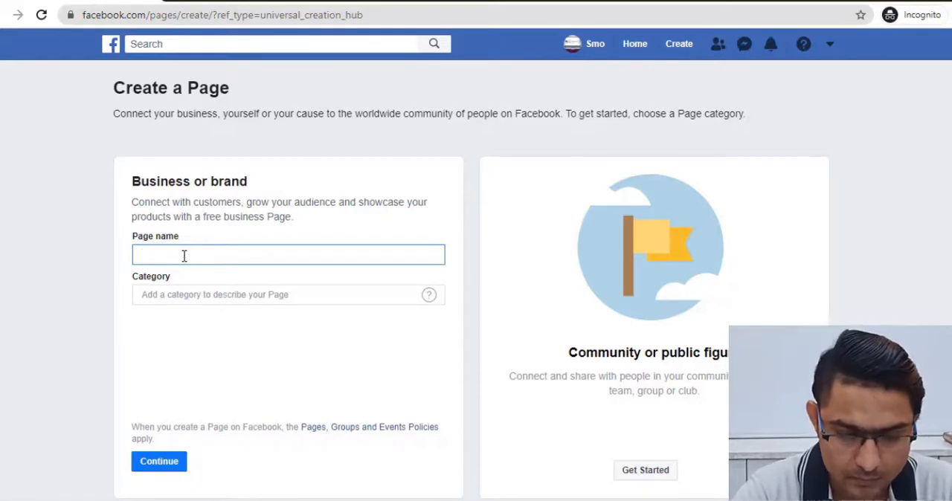
{"action": "type", "text": "Trial"}
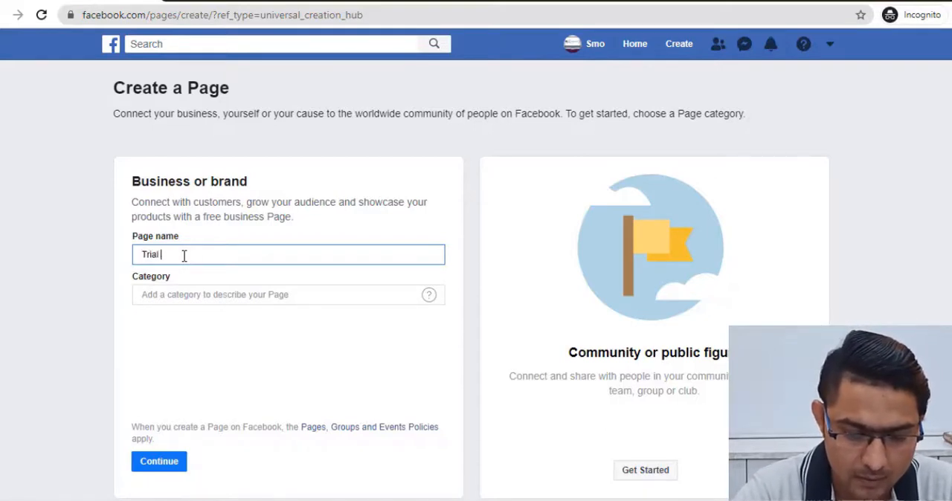
{"action": "type", "text": " Page"}
{"action": "key", "text": "BackSpace"}
{"action": "key", "text": "BackSpace"}
{"action": "key", "text": "BackSpace"}
{"action": "key", "text": "BackSpace"}
{"action": "key", "text": "BackSpace"}
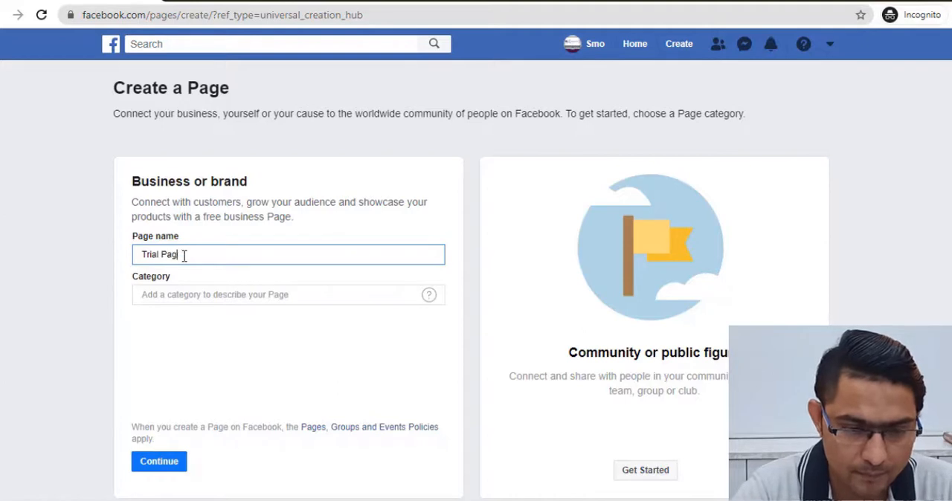
{"action": "type", "text": "Coma"}
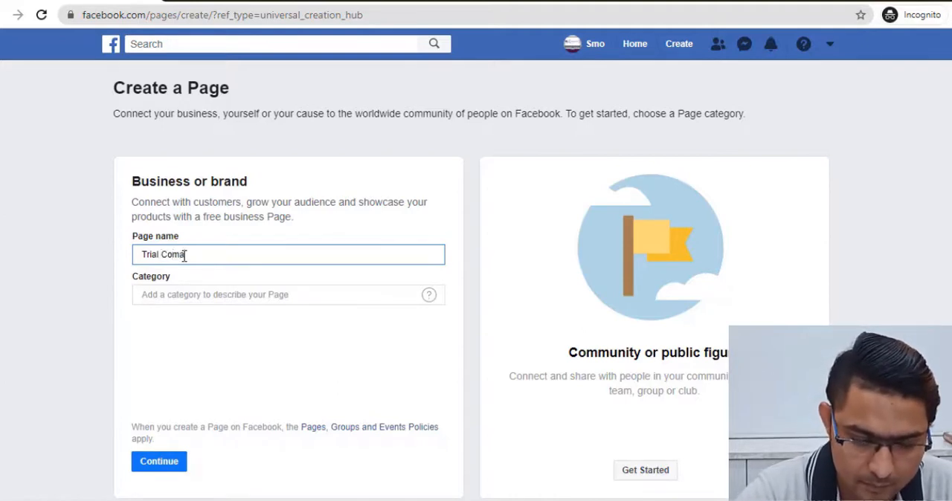
{"action": "key", "text": "BackSpace"}
{"action": "type", "text": "pa"}
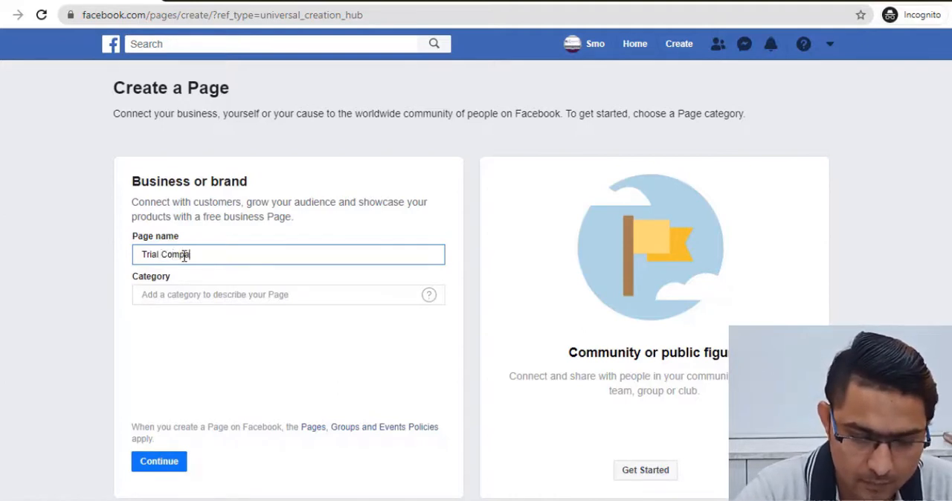
{"action": "type", "text": "ny Page"}
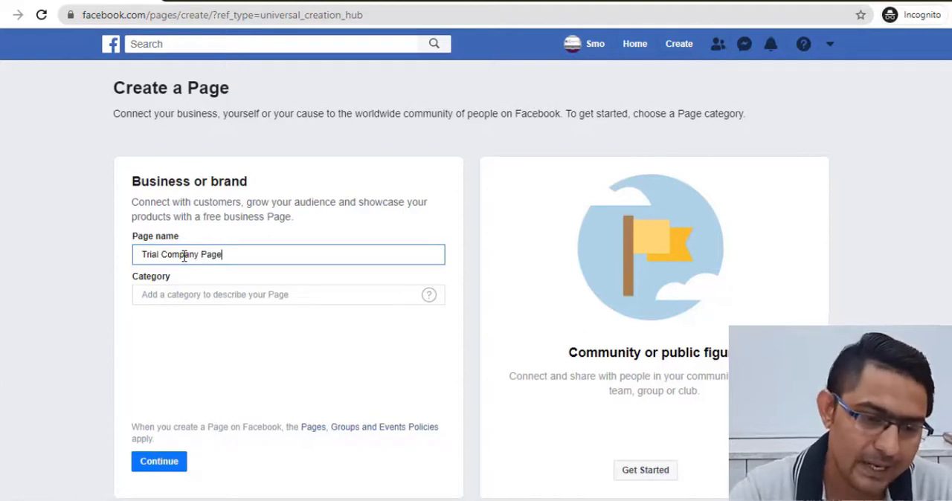
- Set the Page's category to Software and continue with the Page creation
{"action": "left_click", "coordinate": [179, 295]}
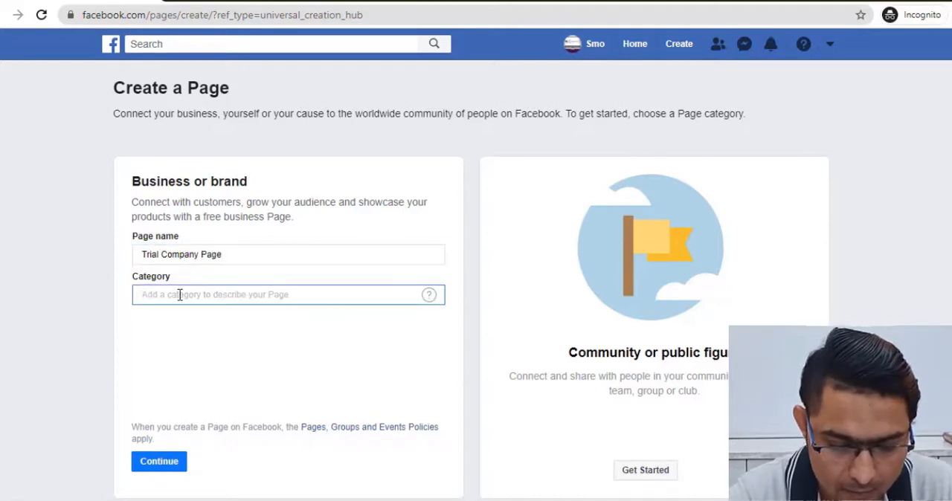
{"action": "type", "text": "so"}
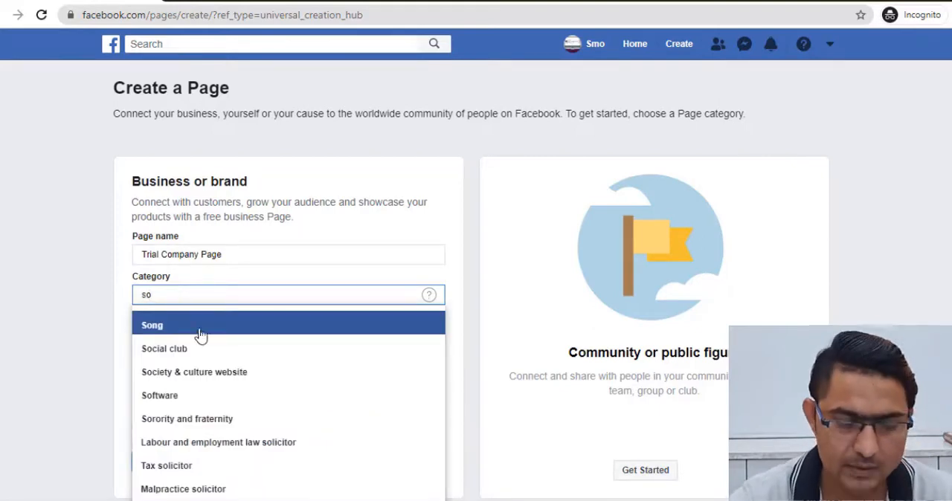
{"action": "left_click", "coordinate": [192, 402]}
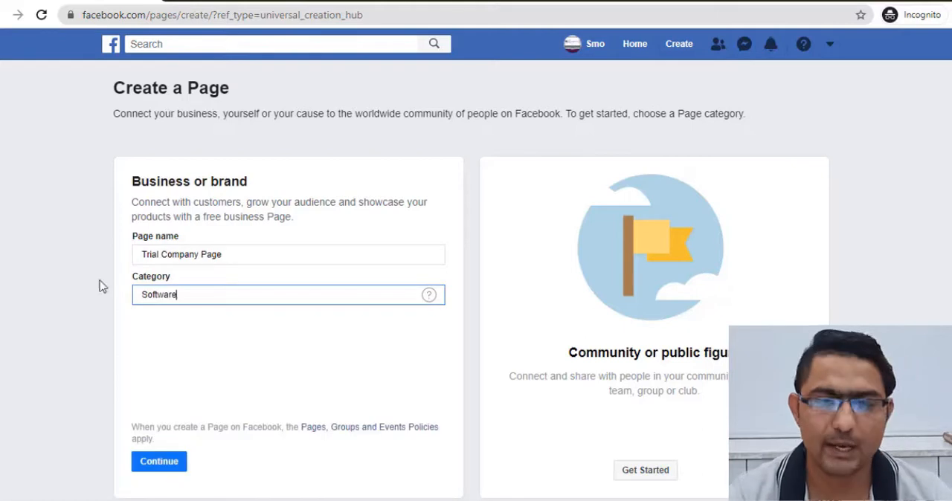
{"action": "left_click", "coordinate": [169, 471]}
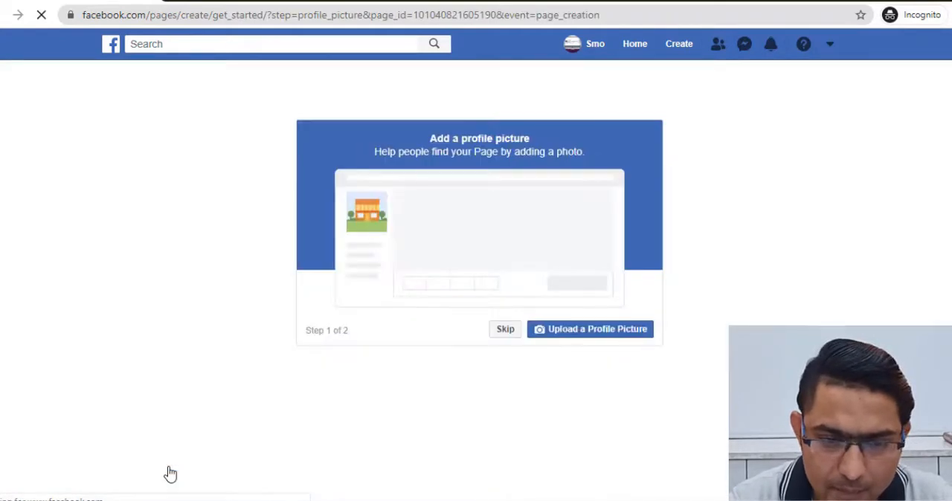
- Skip the profile picture and cover photo uploads and dismiss the tip about inviting friends on the new Page
{"action": "left_click", "coordinate": [512, 331]}
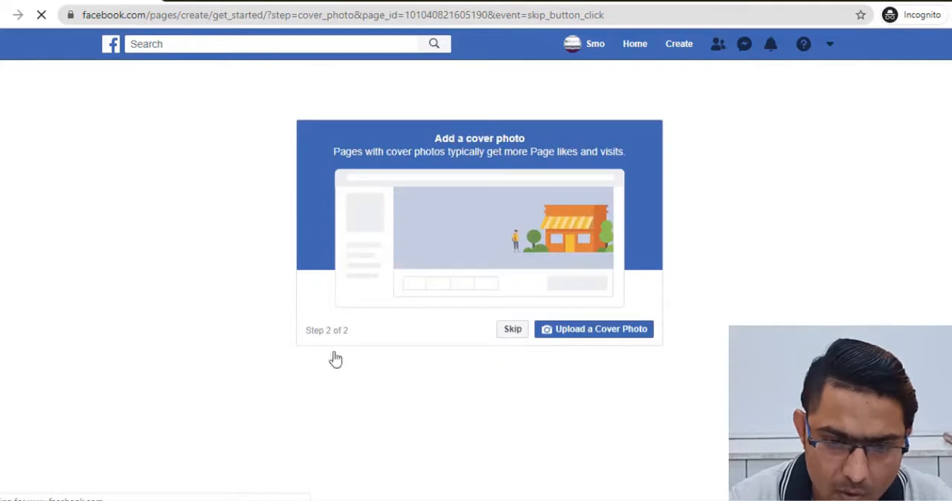
{"action": "left_click", "coordinate": [511, 332]}
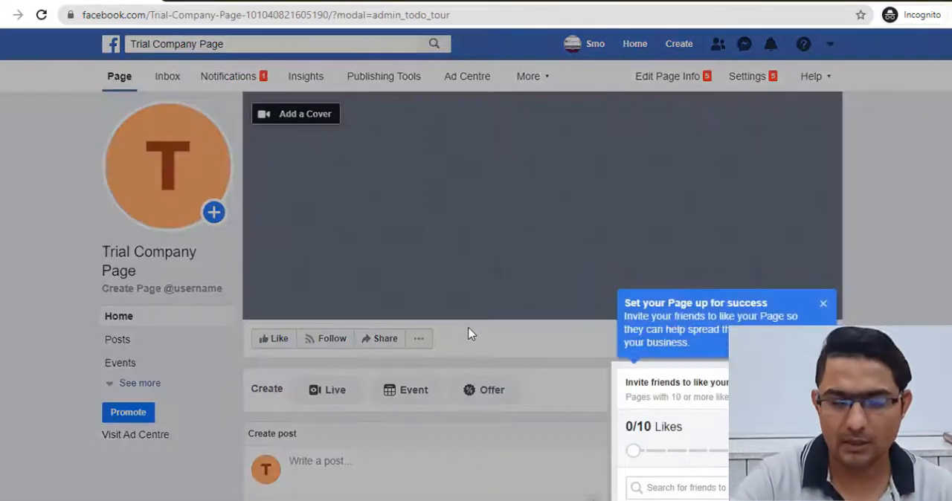
{"action": "left_click", "coordinate": [822, 305]}
{"action": "scroll", "coordinate": [817, 314], "scroll_direction": "down", "scroll_amount": 3}
{"action": "scroll", "coordinate": [506, 281], "scroll_direction": "up", "scroll_amount": 3}
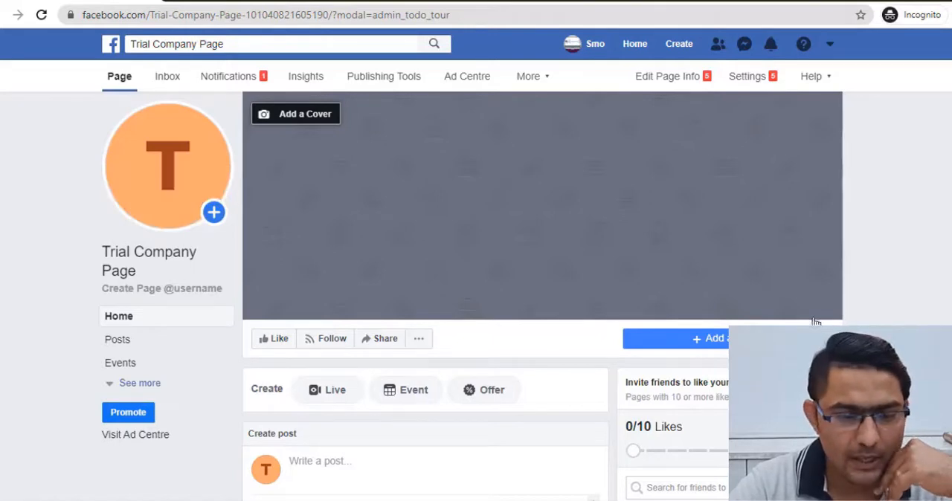
- Open the Page info settings for editing and examine the Description and Categories fields
{"action": "mouse_move", "coordinate": [185, 179]}
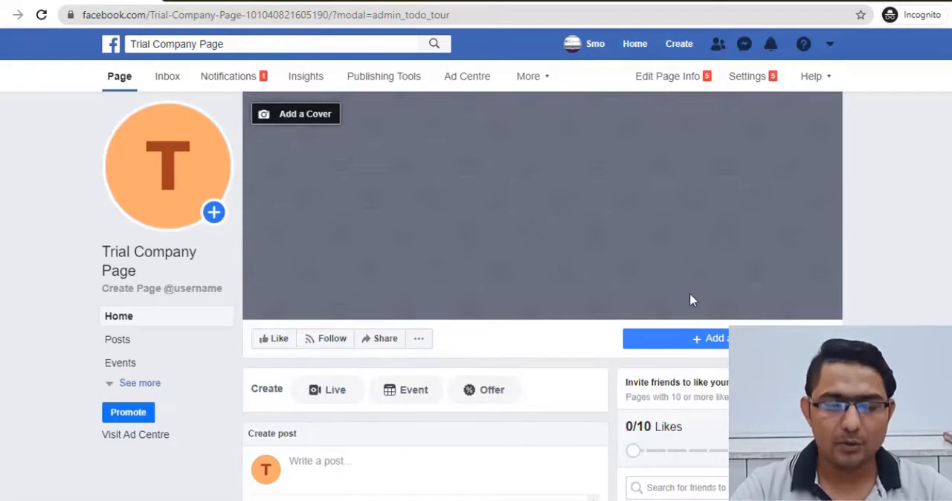
{"action": "scroll", "coordinate": [690, 297], "scroll_direction": "down", "scroll_amount": 2}
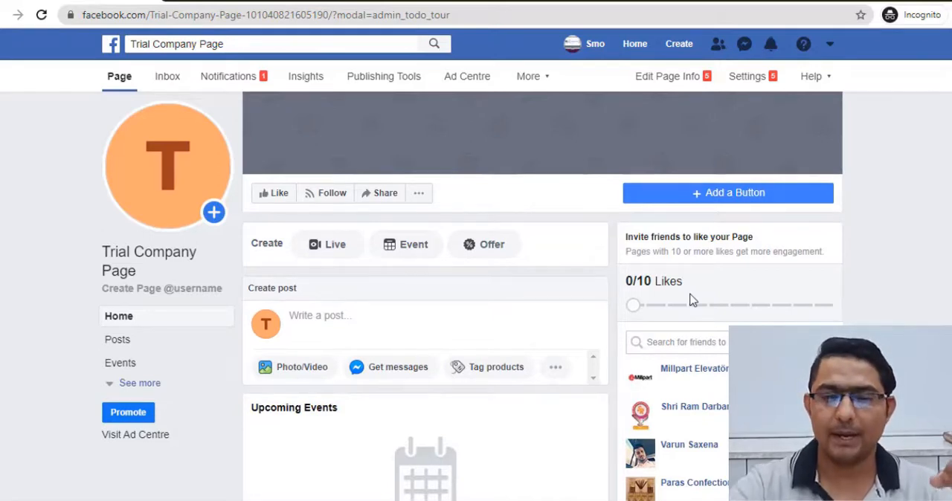
{"action": "left_click", "coordinate": [652, 87]}
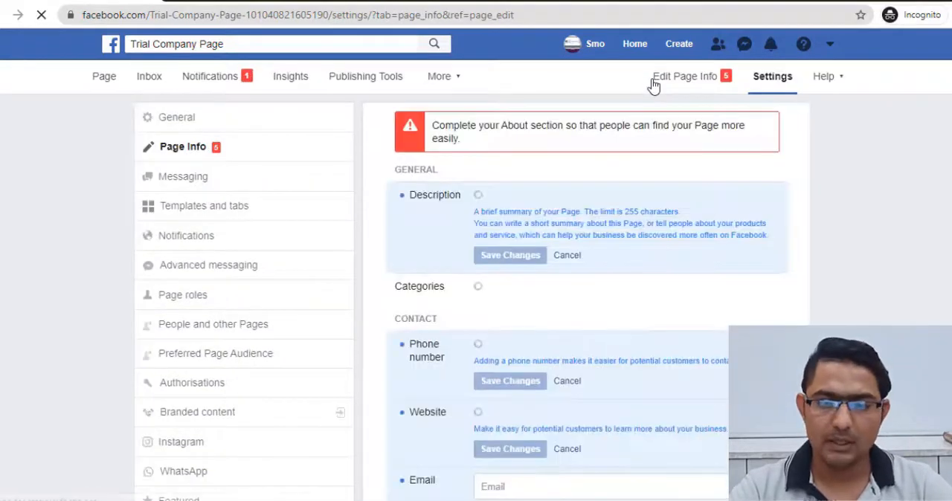
{"action": "scroll", "coordinate": [564, 186], "scroll_direction": "down", "scroll_amount": 1}
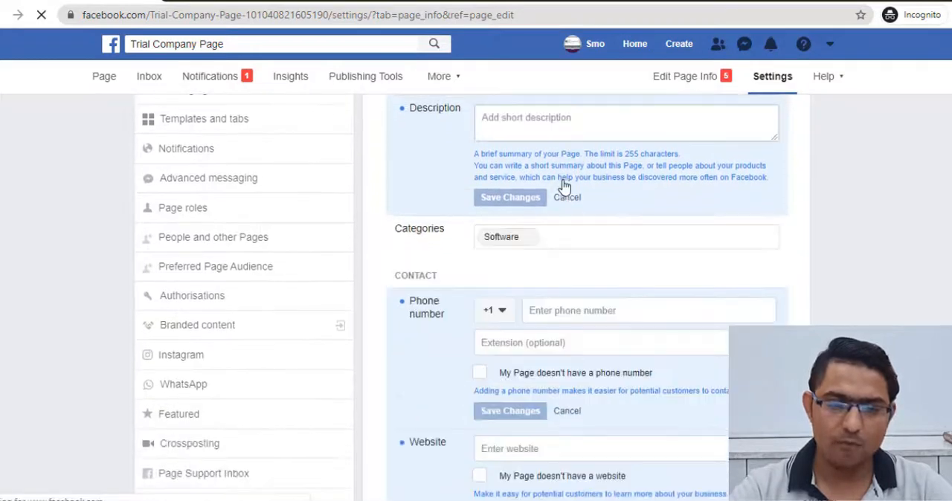
{"action": "scroll", "coordinate": [564, 186], "scroll_direction": "up", "scroll_amount": 1}
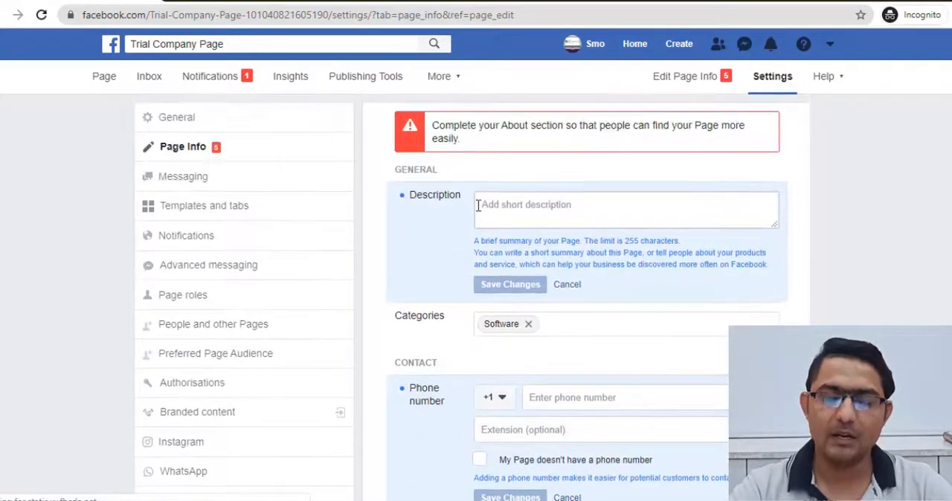
{"action": "left_click", "coordinate": [477, 205]}
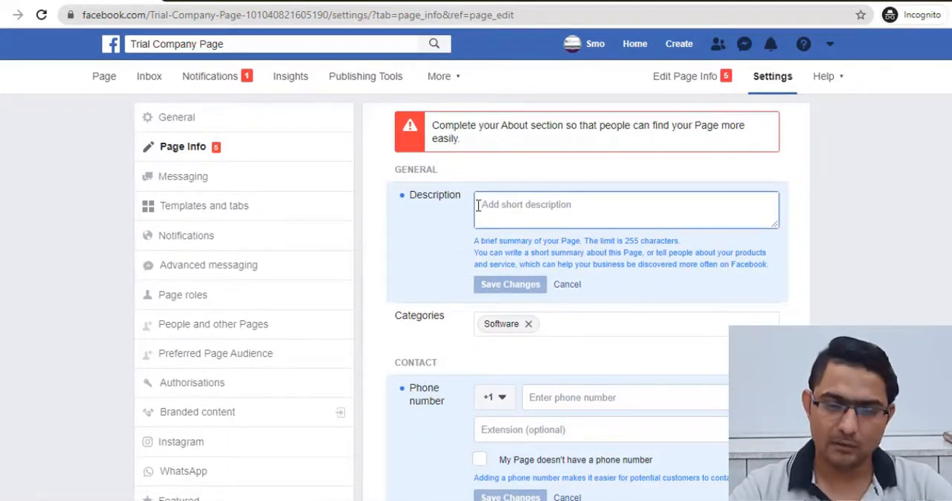
{"action": "scroll", "coordinate": [479, 215], "scroll_direction": "down", "scroll_amount": 1}
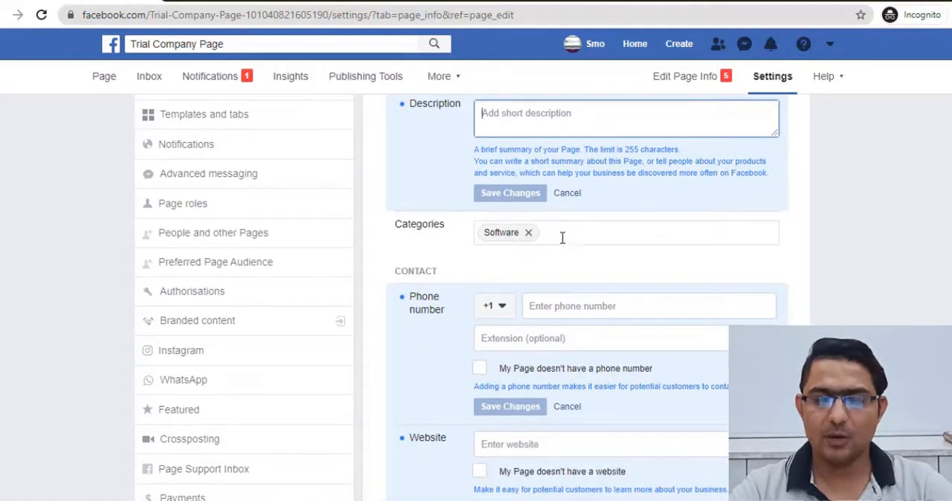
{"action": "left_click", "coordinate": [562, 235]}
- Set the country code of the Page's contact phone number to India (+91)
{"action": "scroll", "coordinate": [562, 235], "scroll_direction": "down", "scroll_amount": 1}
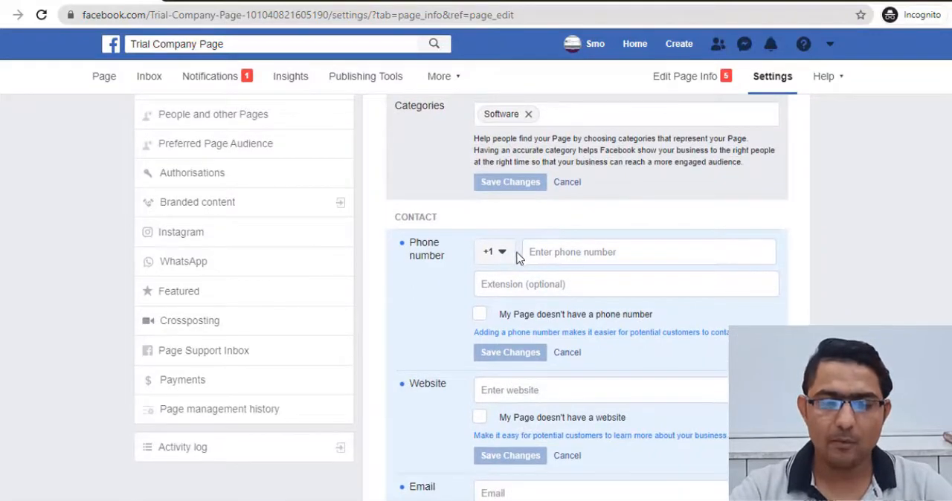
{"action": "left_click", "coordinate": [503, 254]}
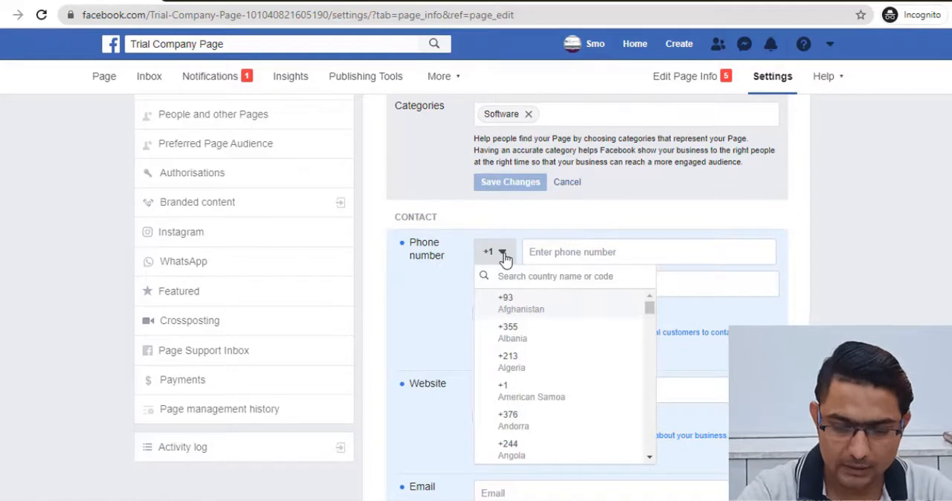
{"action": "type", "text": "India"}
{"action": "left_click", "coordinate": [638, 245]}
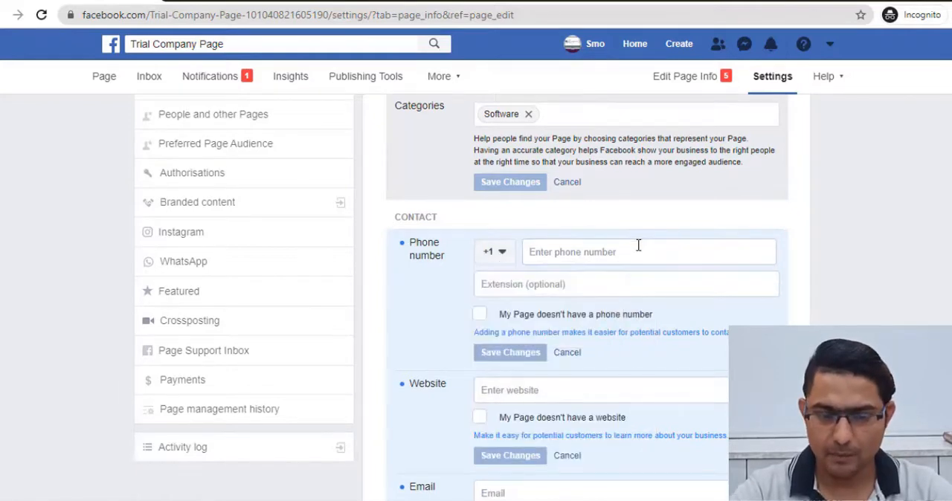
{"action": "left_click", "coordinate": [496, 255]}
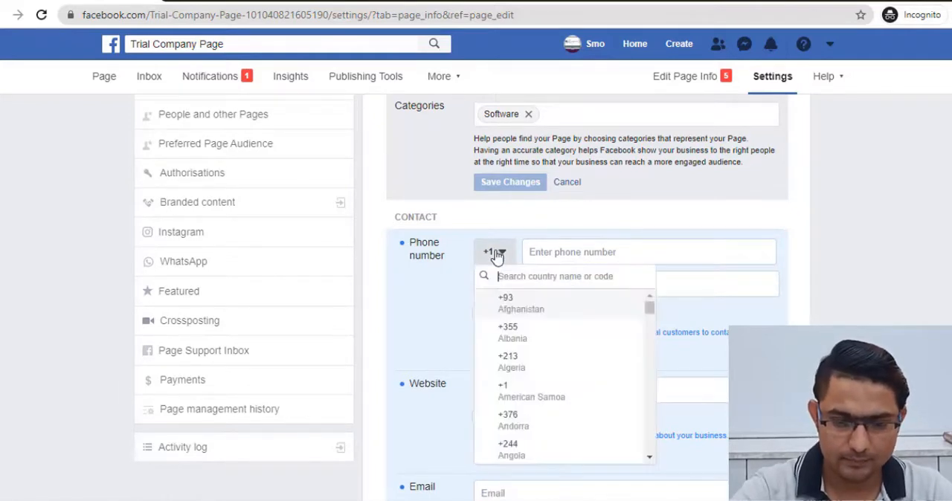
{"action": "type", "text": "inda"}
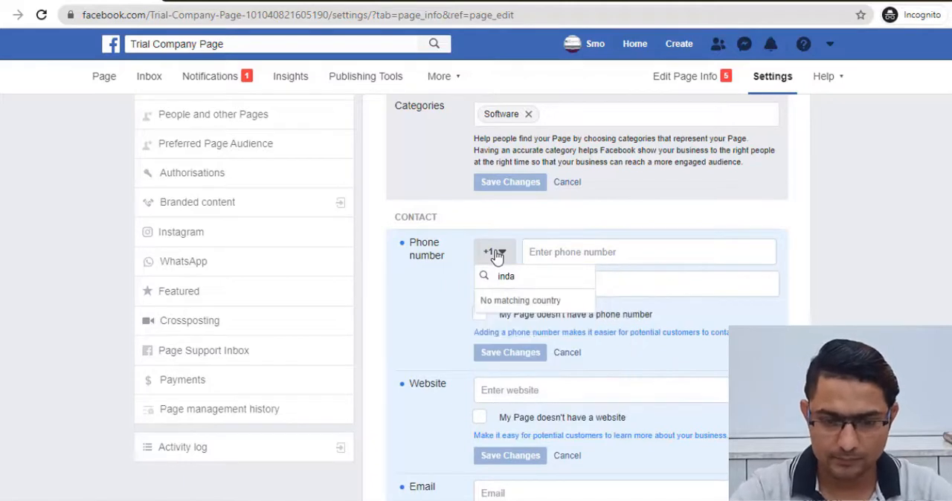
{"action": "key", "text": "BackSpace"}
{"action": "left_click", "coordinate": [519, 301]}
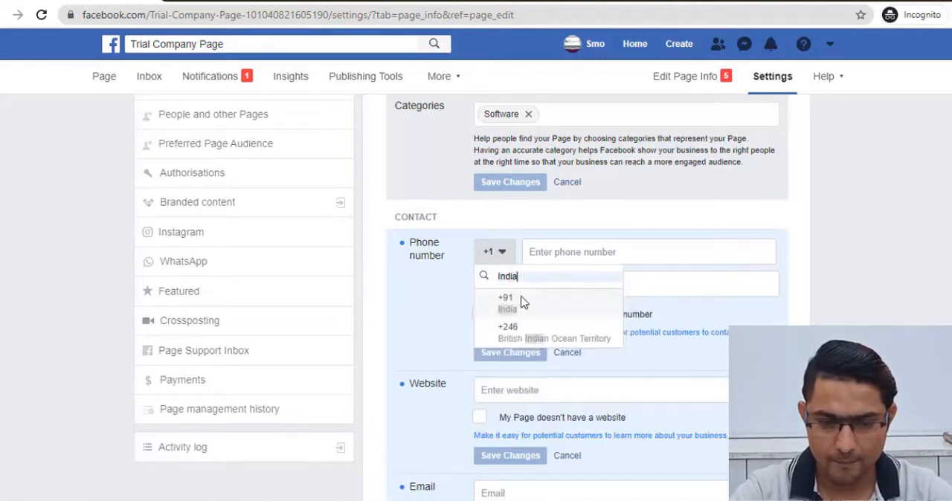
{"action": "left_click", "coordinate": [521, 309]}
{"action": "left_click", "coordinate": [537, 285]}
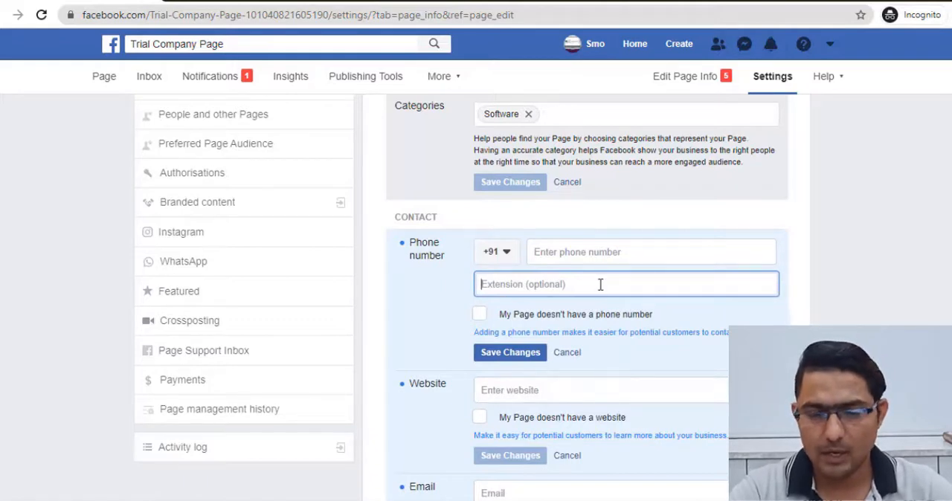
- Examine the remaining phone, website and email options and the street address, city and postcode fields of the Page info
{"action": "scroll", "coordinate": [600, 285], "scroll_direction": "down", "scroll_amount": 1}
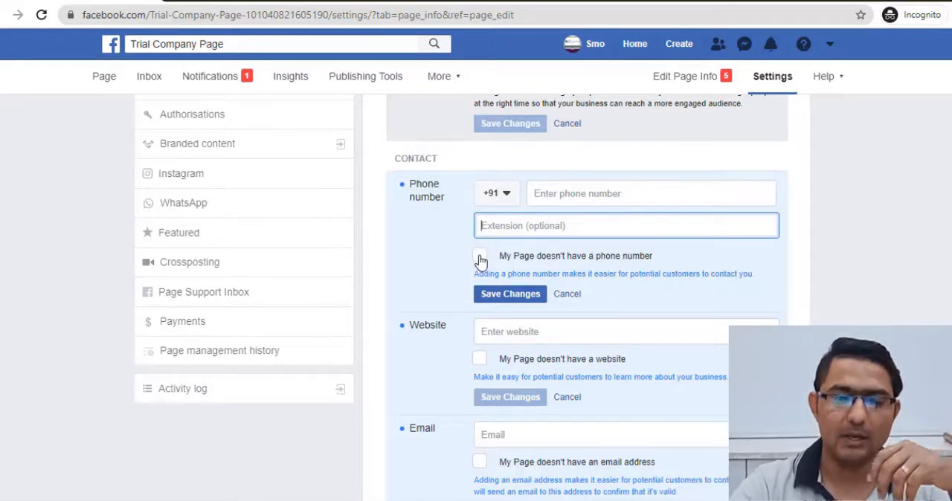
{"action": "scroll", "coordinate": [631, 261], "scroll_direction": "down", "scroll_amount": 2}
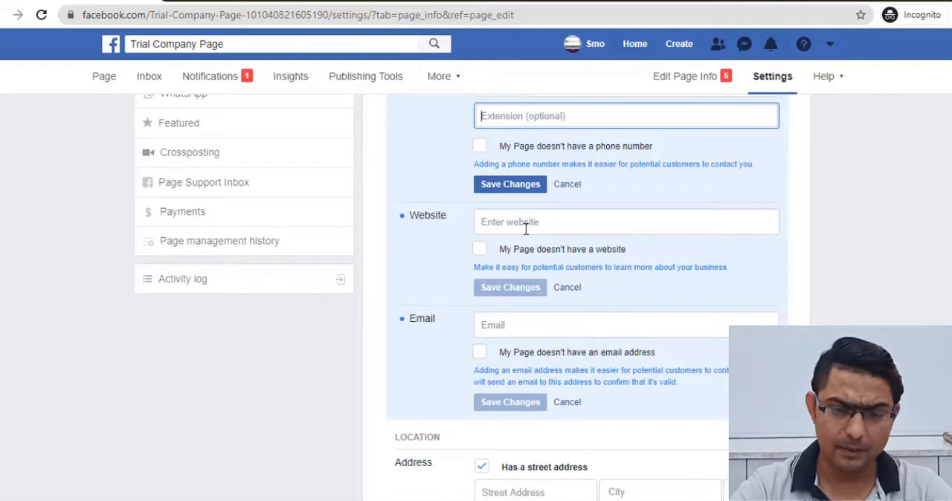
{"action": "scroll", "coordinate": [525, 229], "scroll_direction": "down", "scroll_amount": 1}
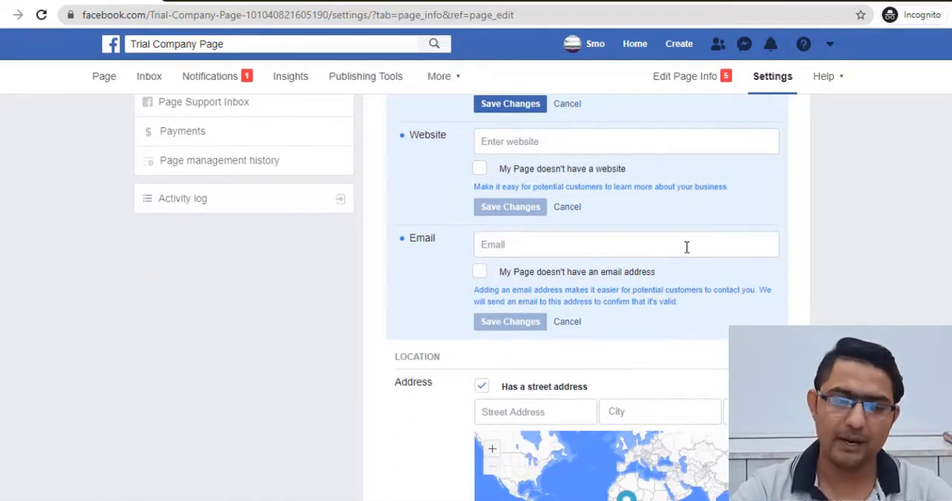
{"action": "scroll", "coordinate": [684, 247], "scroll_direction": "down", "scroll_amount": 2}
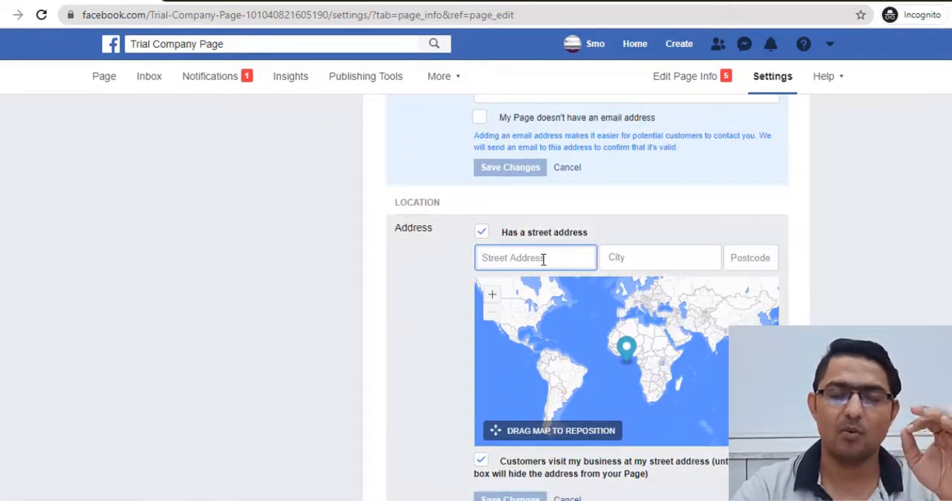
{"action": "scroll", "coordinate": [543, 260], "scroll_direction": "up", "scroll_amount": 8}
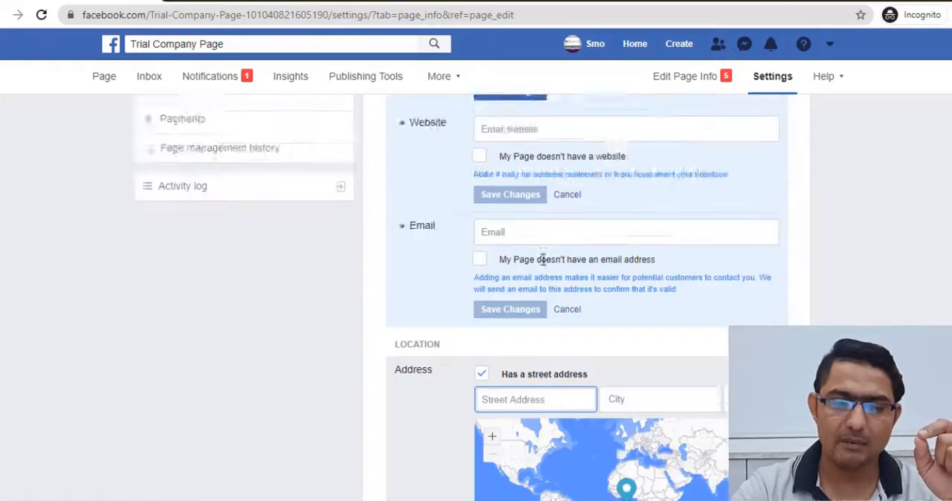
{"action": "scroll", "coordinate": [542, 260], "scroll_direction": "down", "scroll_amount": 5}
{"action": "scroll", "coordinate": [542, 259], "scroll_direction": "down", "scroll_amount": 3}
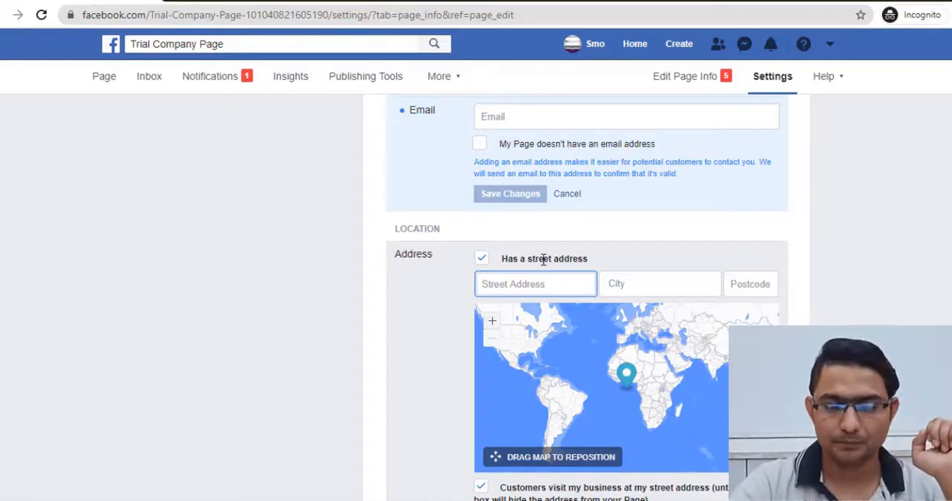
{"action": "scroll", "coordinate": [521, 249], "scroll_direction": "down", "scroll_amount": 1}
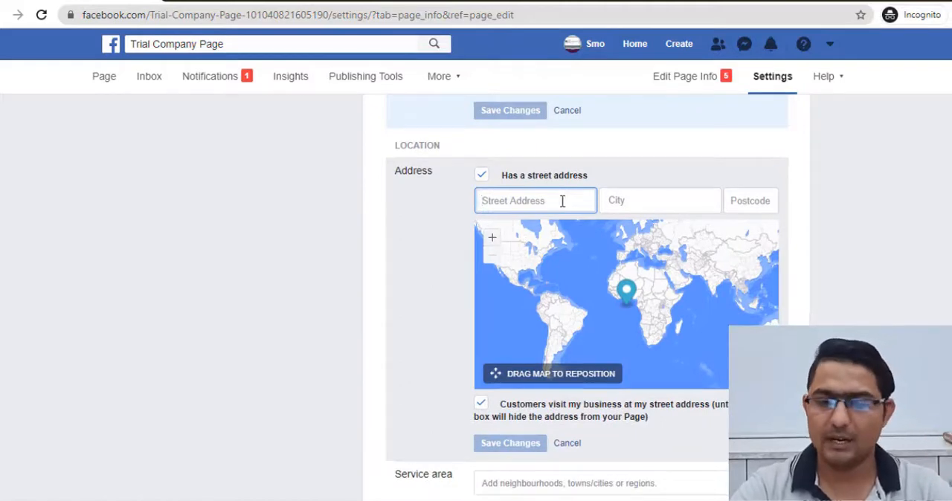
{"action": "left_click", "coordinate": [653, 202]}
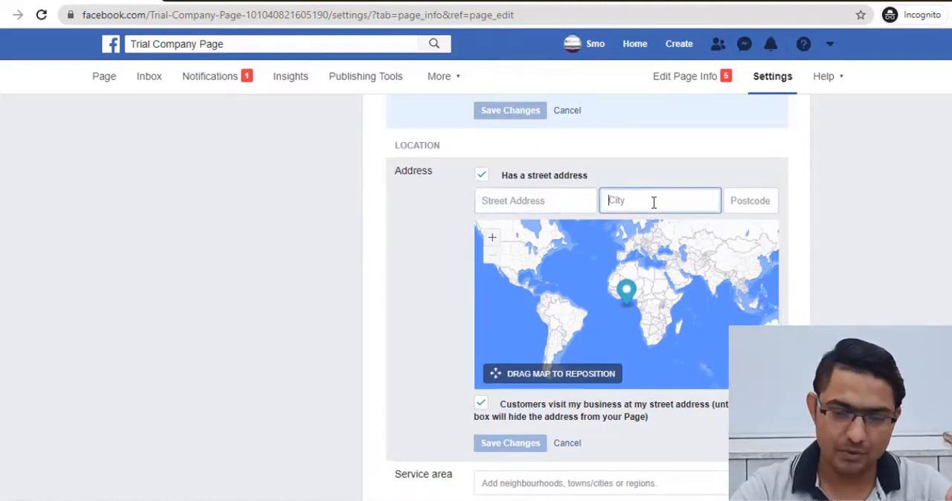
{"action": "left_click", "coordinate": [751, 200]}
{"action": "scroll", "coordinate": [368, 423], "scroll_direction": "down", "scroll_amount": 2}
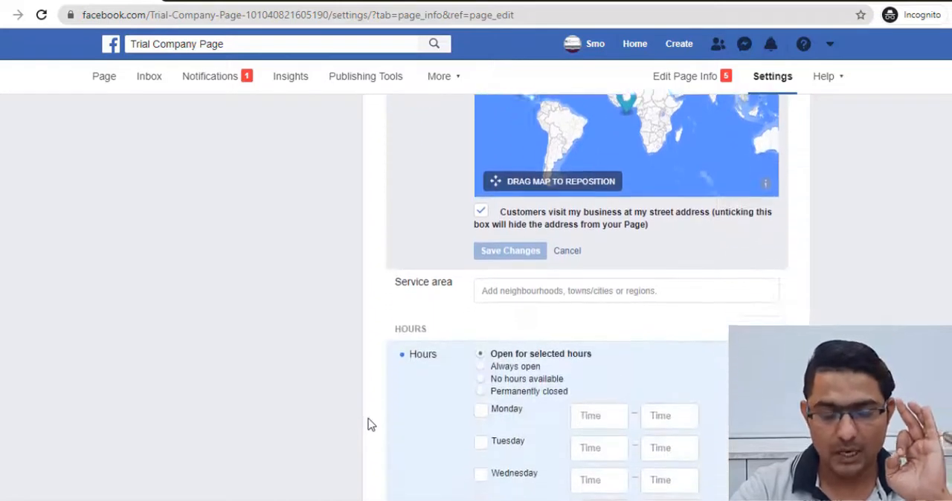
- Examine the service area, opening hours, temporary service changes, Impressum, Products and Privacy Policy fields
{"action": "scroll", "coordinate": [367, 423], "scroll_direction": "down", "scroll_amount": 1}
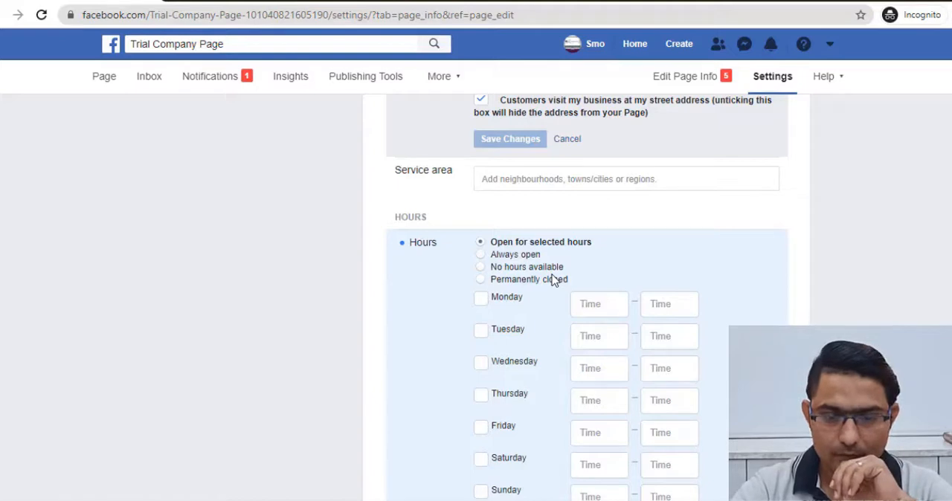
{"action": "scroll", "coordinate": [487, 305], "scroll_direction": "down", "scroll_amount": 5}
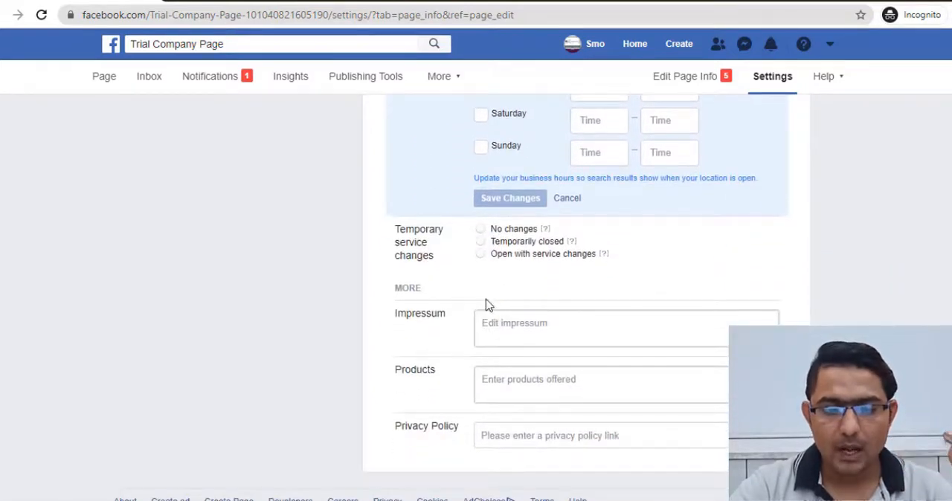
{"action": "scroll", "coordinate": [483, 306], "scroll_direction": "down", "scroll_amount": 1}
{"action": "left_click", "coordinate": [491, 289]}
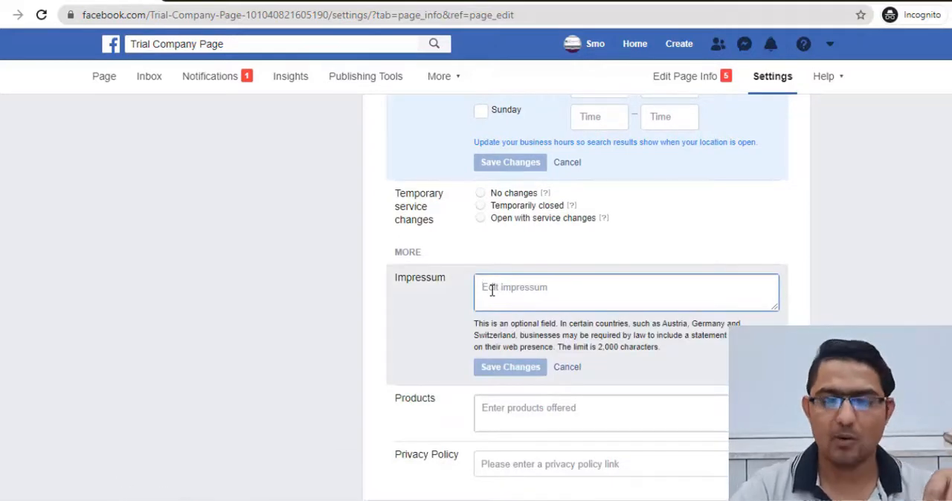
{"action": "scroll", "coordinate": [492, 290], "scroll_direction": "down", "scroll_amount": 2}
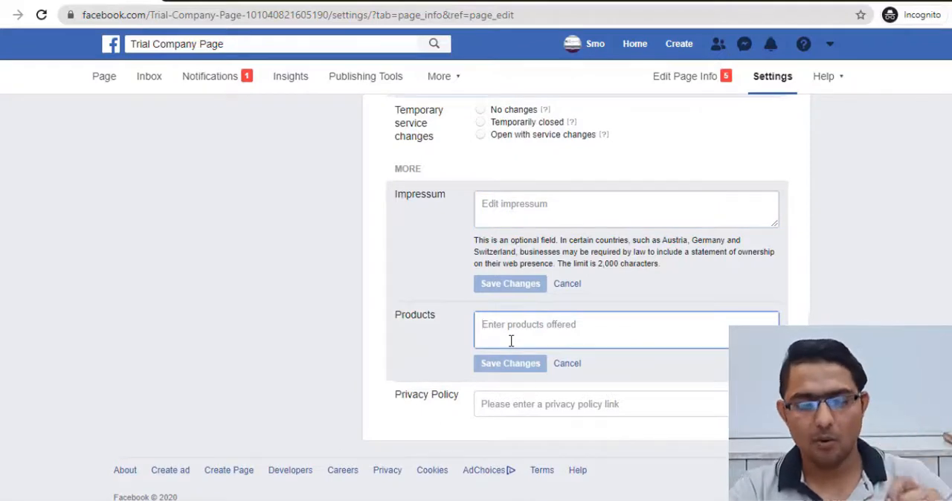
{"action": "left_click", "coordinate": [533, 409]}
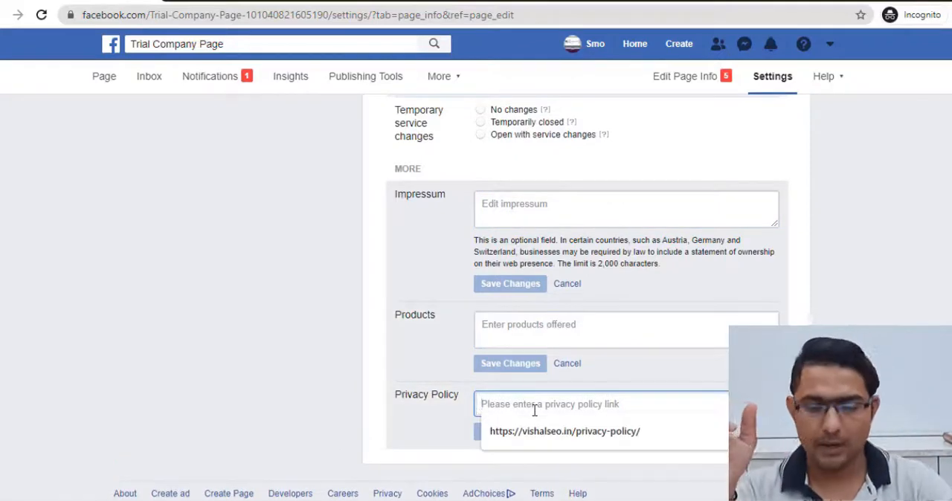
{"action": "left_click", "coordinate": [114, 478]}
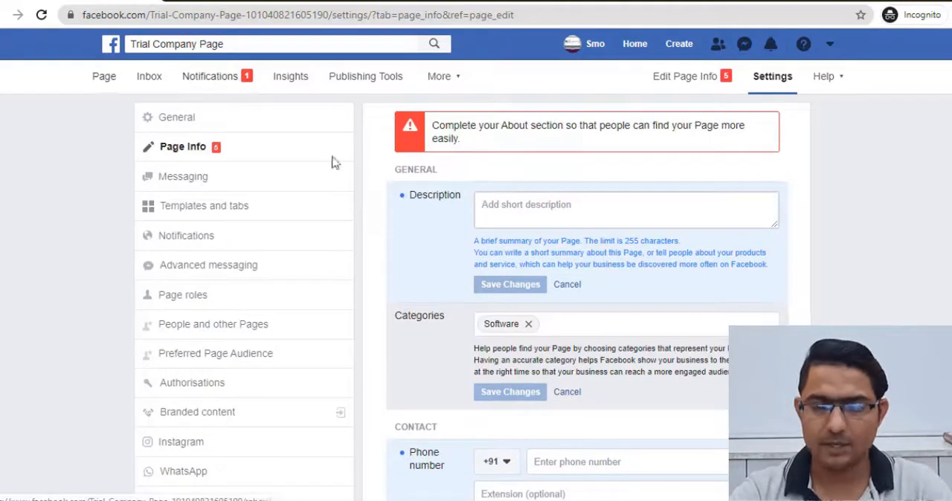
{"action": "left_click", "coordinate": [102, 78]}
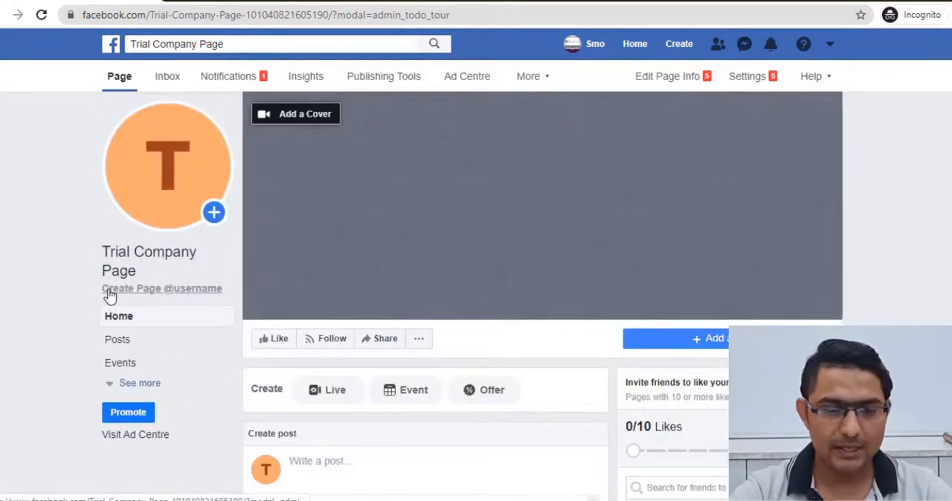
{"action": "left_click", "coordinate": [174, 297]}
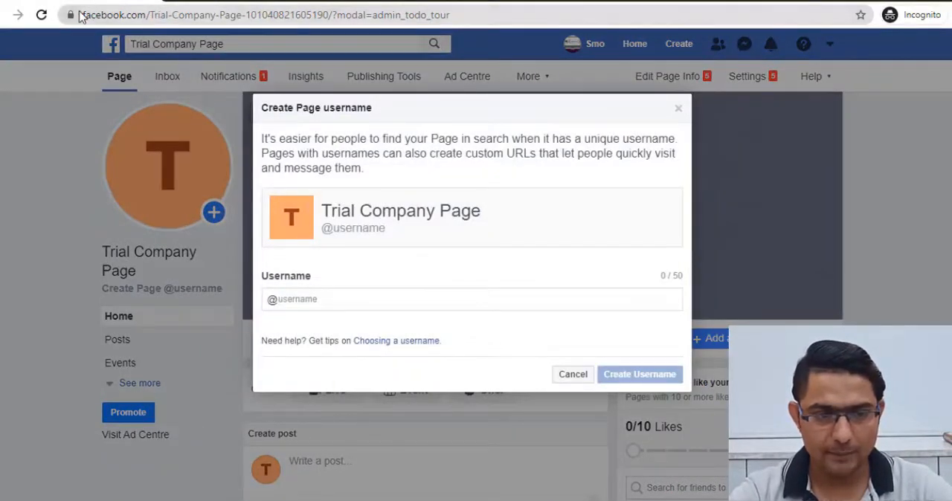
{"action": "left_click_drag", "start_coordinate": [83, 15], "coordinate": [459, 23]}
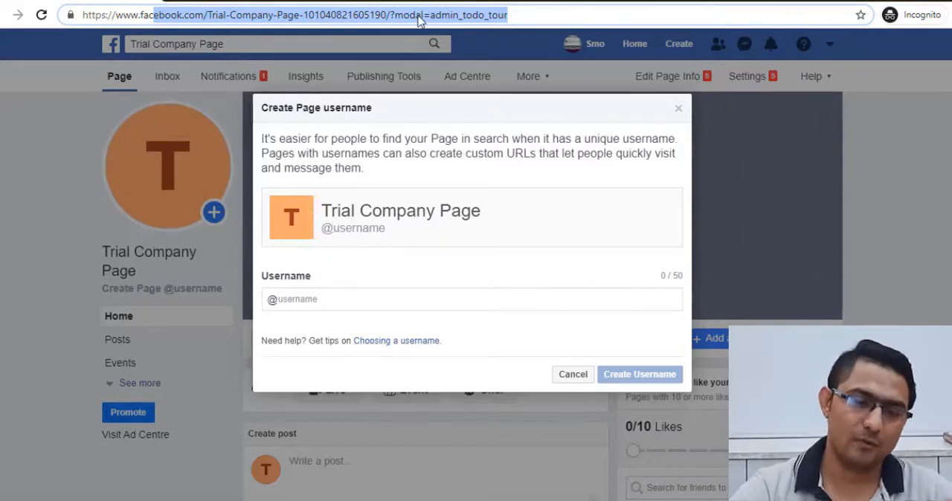
- Create the Page username Trialcomapnypage and close the confirmation
{"action": "left_click", "coordinate": [420, 300]}
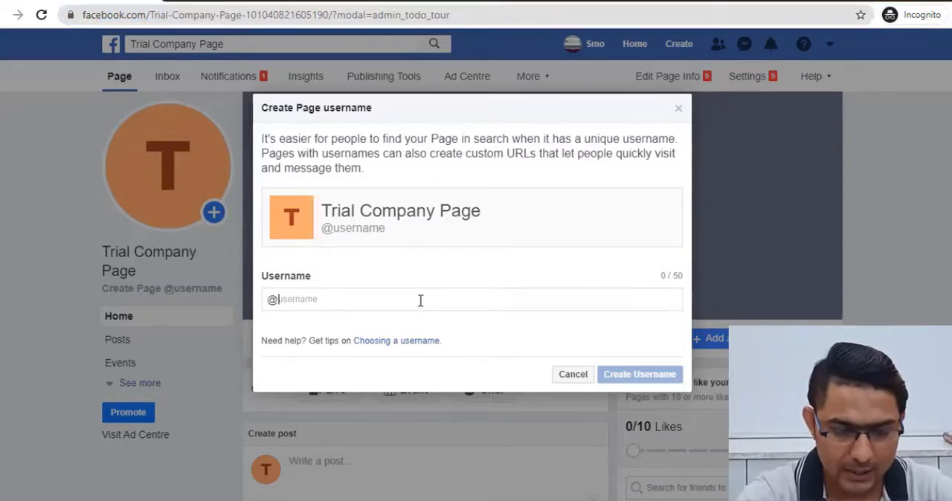
{"action": "type", "text": "Tr"}
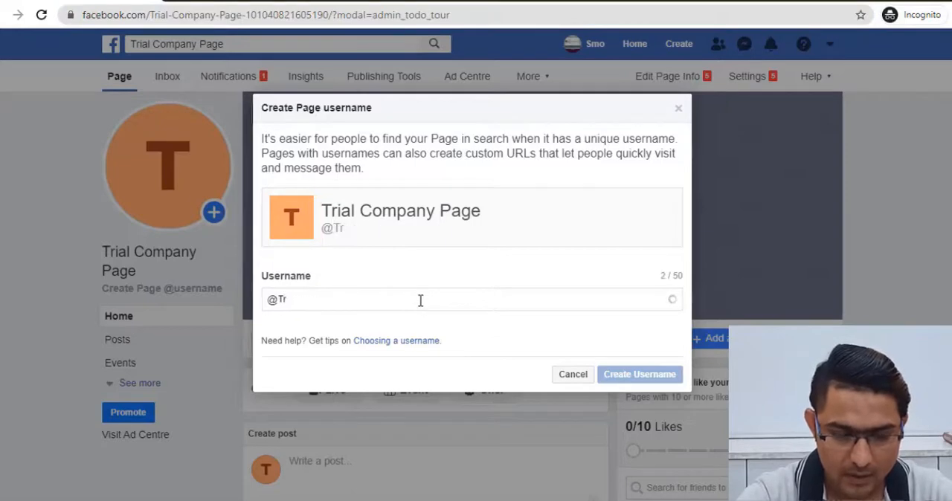
{"action": "type", "text": "ialcom"}
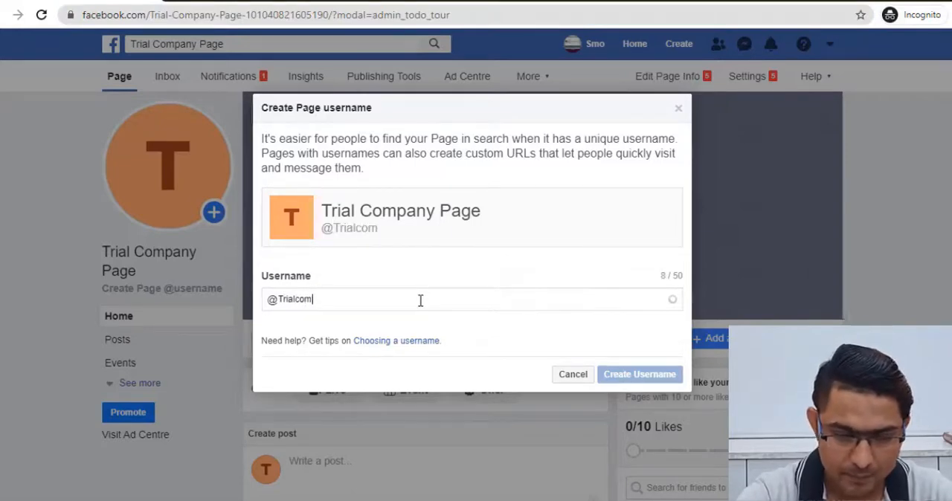
{"action": "type", "text": "apny"}
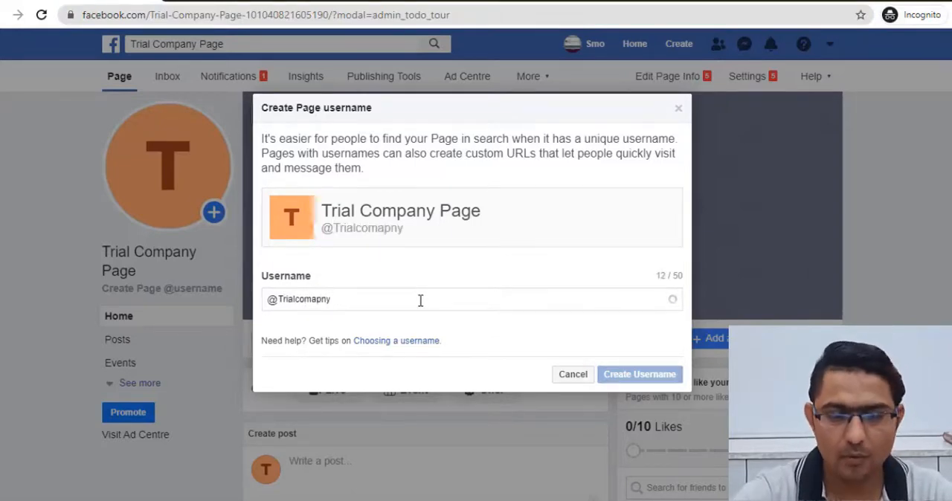
{"action": "type", "text": "page"}
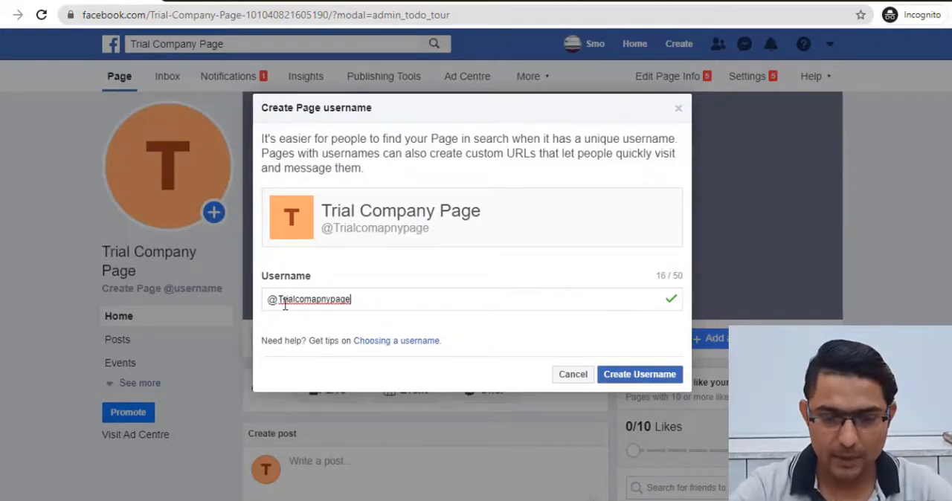
{"action": "left_click", "coordinate": [653, 376]}
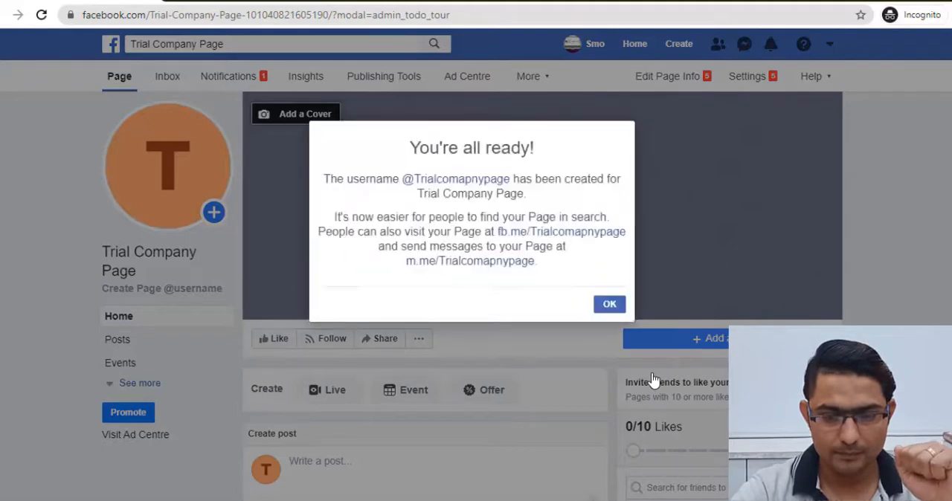
{"action": "left_click", "coordinate": [614, 312]}
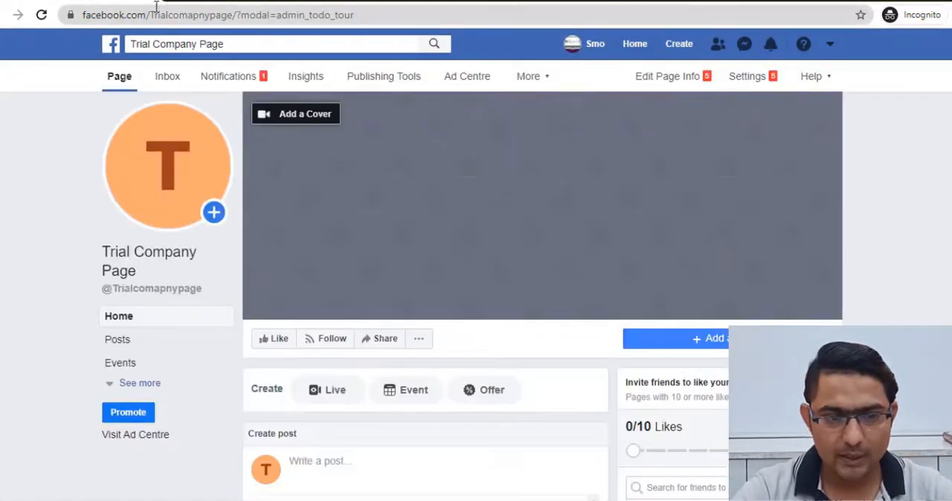
{"action": "left_click_drag", "start_coordinate": [238, 11], "coordinate": [354, 13]}
{"action": "key", "text": "BackSpace"}
{"action": "key", "text": "BackSpace"}
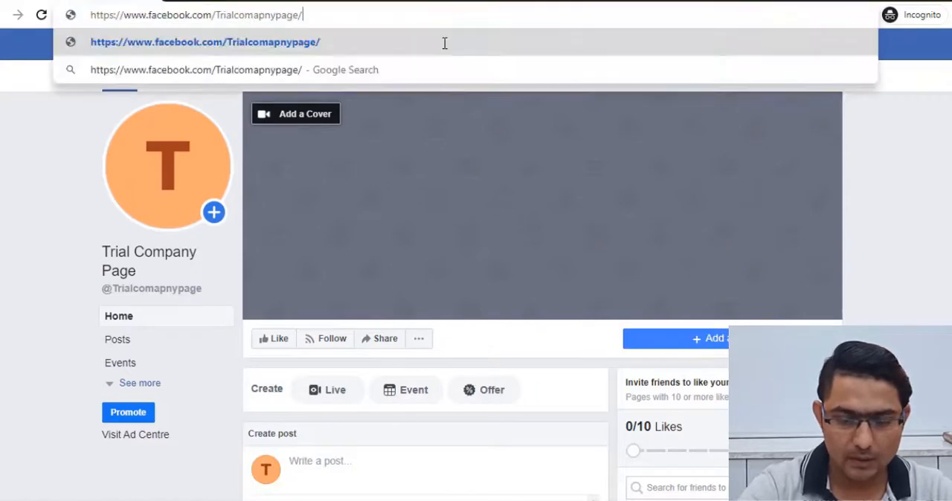
{"action": "left_click", "coordinate": [445, 43]}
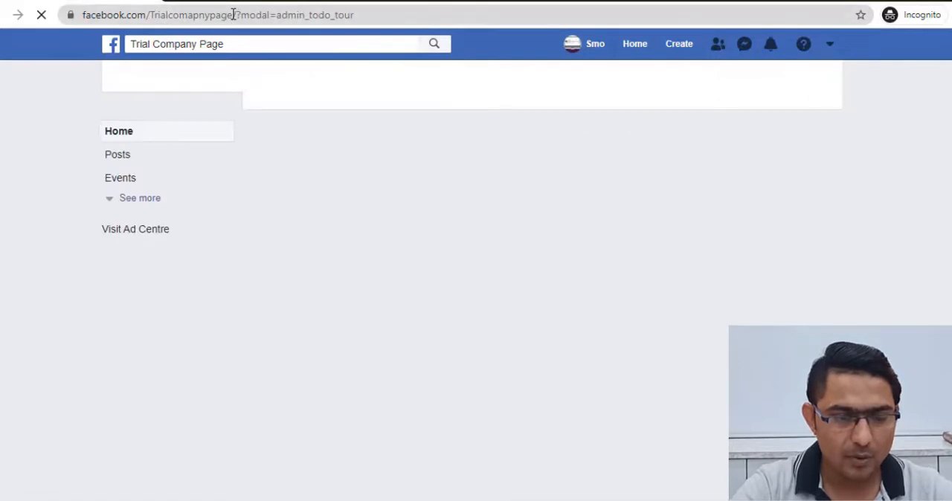
{"action": "left_click_drag", "start_coordinate": [234, 14], "coordinate": [80, 20]}
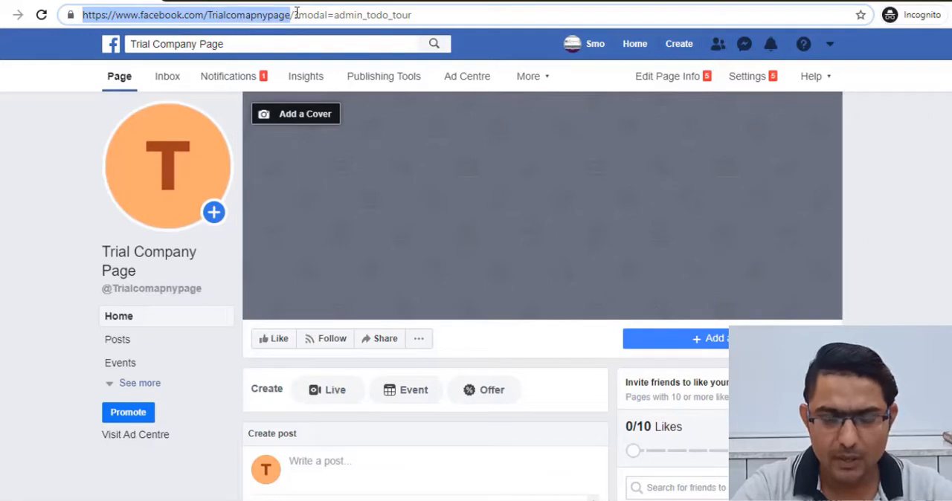
{"action": "left_click_drag", "start_coordinate": [295, 15], "coordinate": [416, 12]}
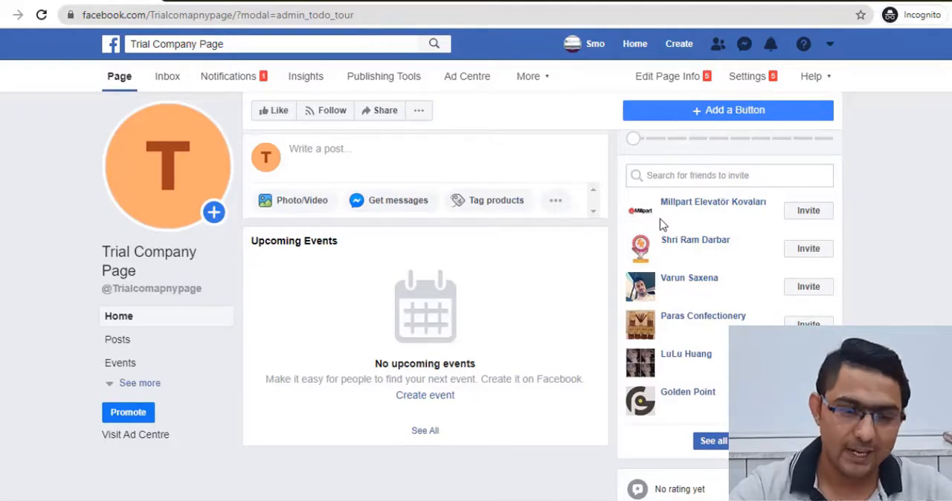
- Look through the Page's home view and expand the list of friends who can be invited to like it
{"action": "scroll", "coordinate": [399, 182], "scroll_direction": "up", "scroll_amount": 4}
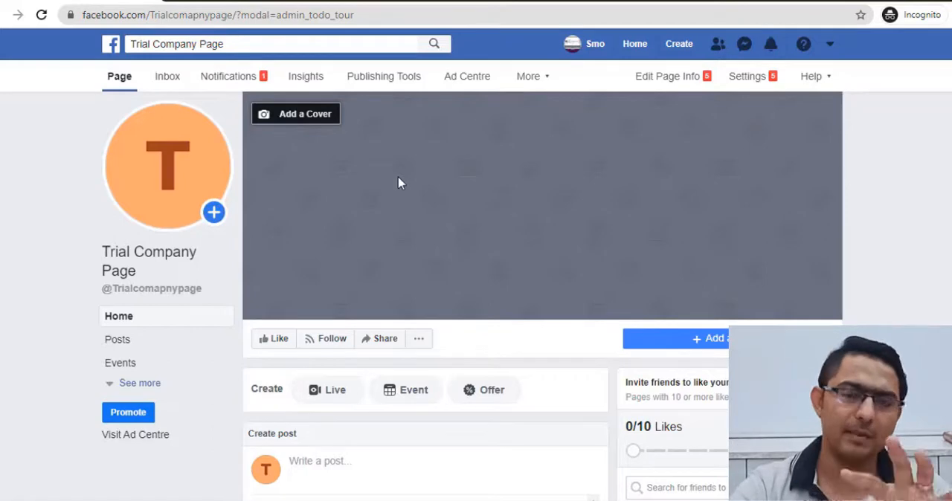
{"action": "scroll", "coordinate": [399, 183], "scroll_direction": "down", "scroll_amount": 3}
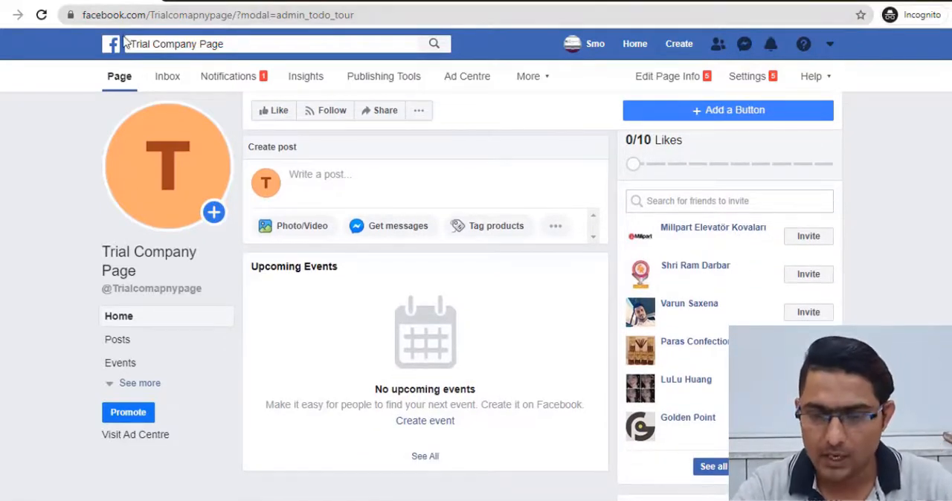
{"action": "scroll", "coordinate": [725, 358], "scroll_direction": "down", "scroll_amount": 2}
{"action": "left_click", "coordinate": [714, 355]}
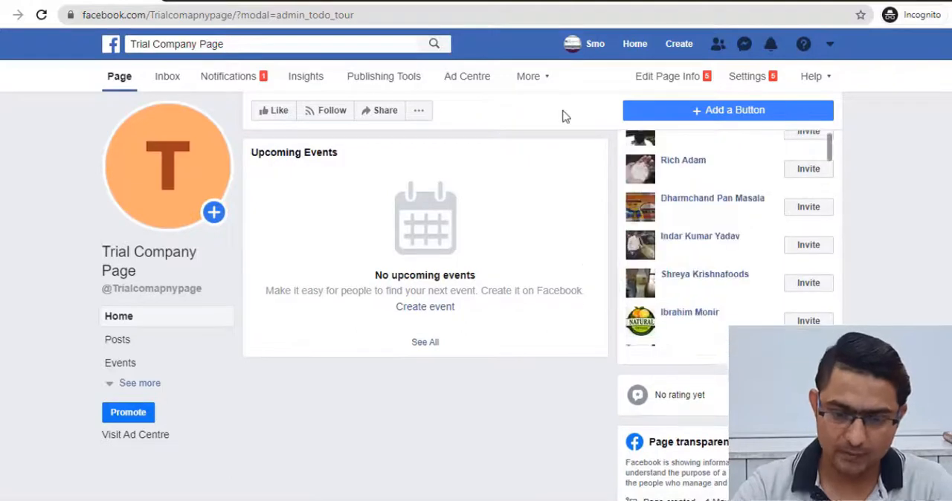
{"action": "scroll", "coordinate": [563, 117], "scroll_direction": "up", "scroll_amount": 1}
{"action": "scroll", "coordinate": [563, 117], "scroll_direction": "up", "scroll_amount": 1}
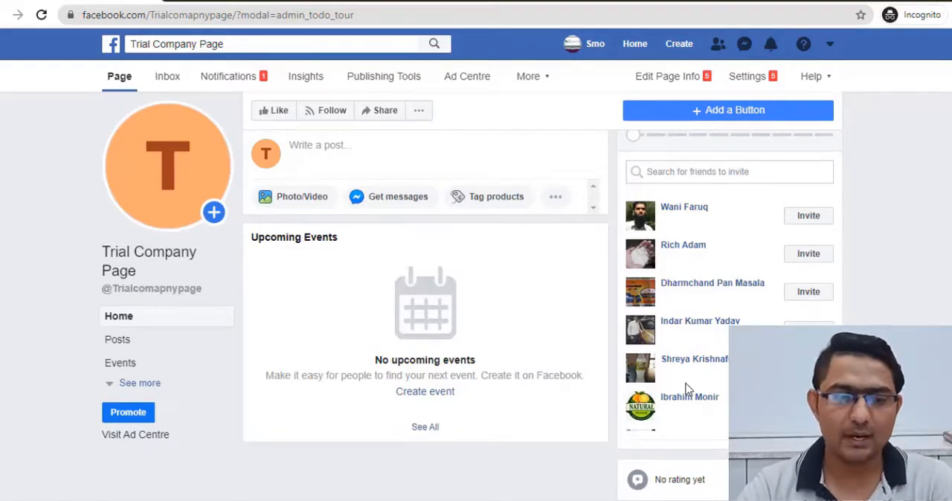
{"action": "scroll", "coordinate": [359, 382], "scroll_direction": "up", "scroll_amount": 4}
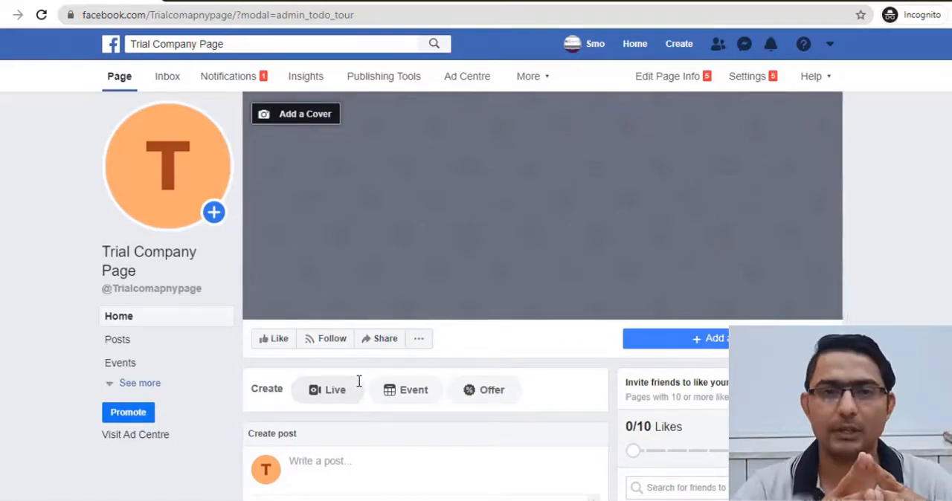
- Clear the draft text 940*788 from the Page's post composer and close the composer
{"action": "scroll", "coordinate": [359, 382], "scroll_direction": "down", "scroll_amount": 3}
{"action": "scroll", "coordinate": [720, 278], "scroll_direction": "down", "scroll_amount": 2}
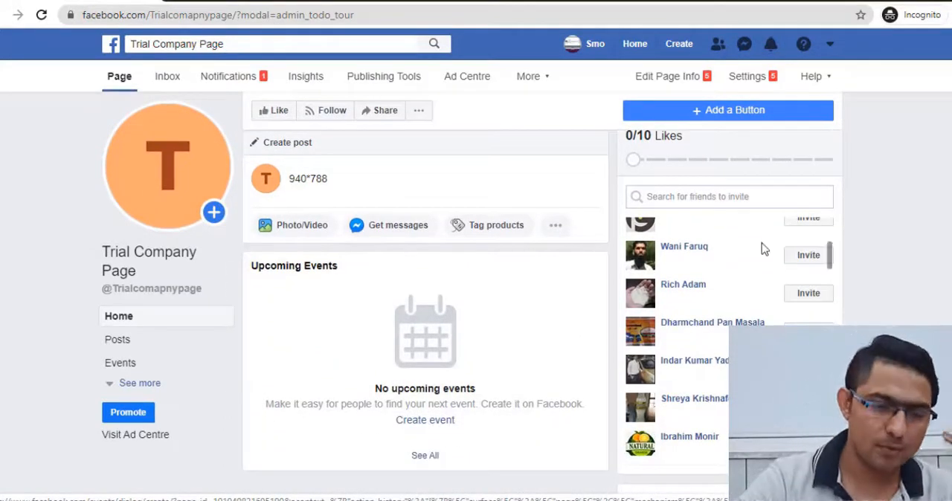
{"action": "scroll", "coordinate": [550, 225], "scroll_direction": "up", "scroll_amount": 2}
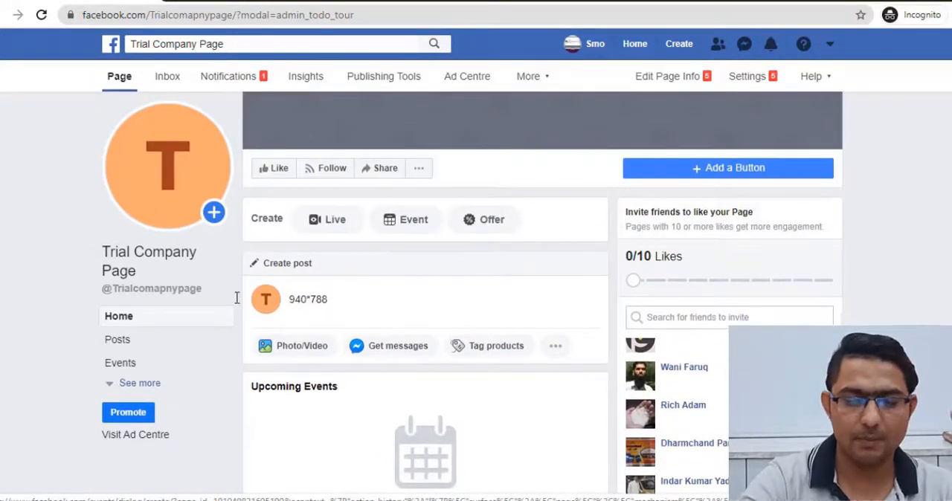
{"action": "left_click", "coordinate": [237, 297]}
{"action": "key", "text": "ctrl+c"}
{"action": "key", "text": "BackSpace"}
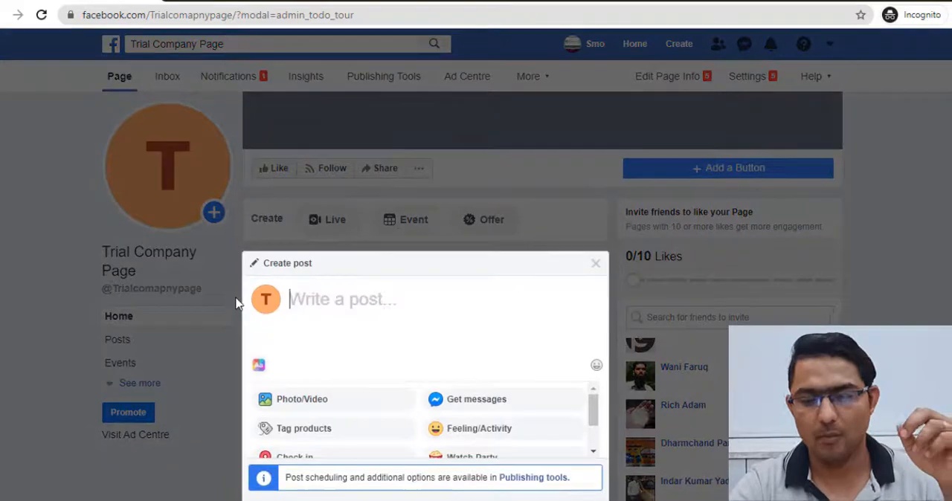
{"action": "scroll", "coordinate": [871, 210], "scroll_direction": "down", "scroll_amount": 5}
{"action": "left_click", "coordinate": [871, 210]}
{"action": "scroll", "coordinate": [420, 233], "scroll_direction": "up", "scroll_amount": 4}
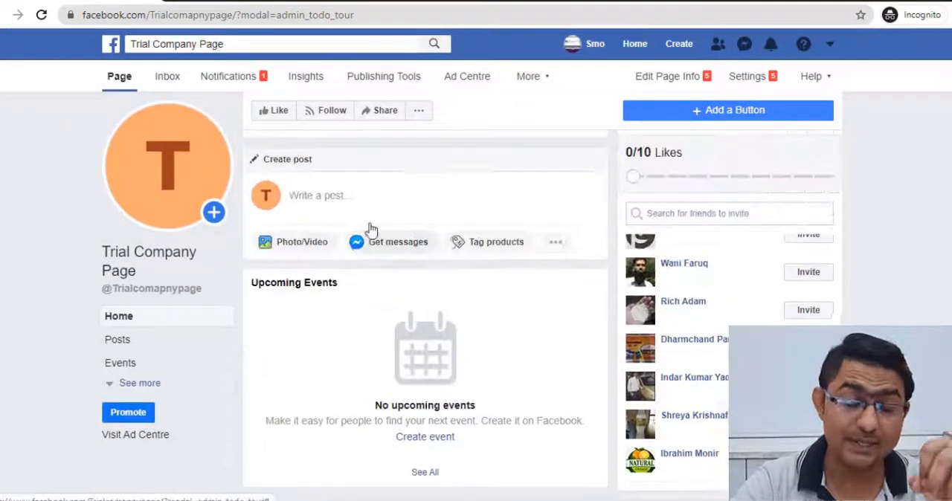
- Draft a Page post with the text 940*788 and close the composer without publishing
{"action": "left_click", "coordinate": [356, 205]}
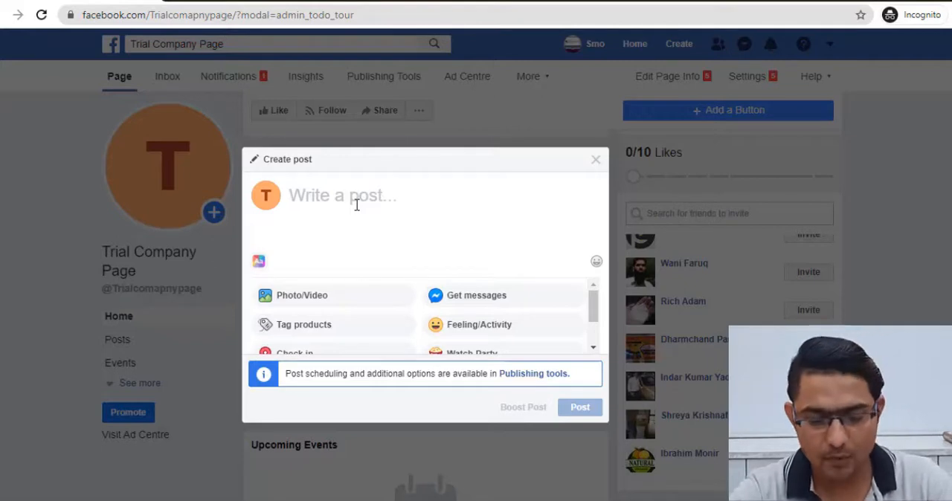
{"action": "key", "text": "ctrl+v"}
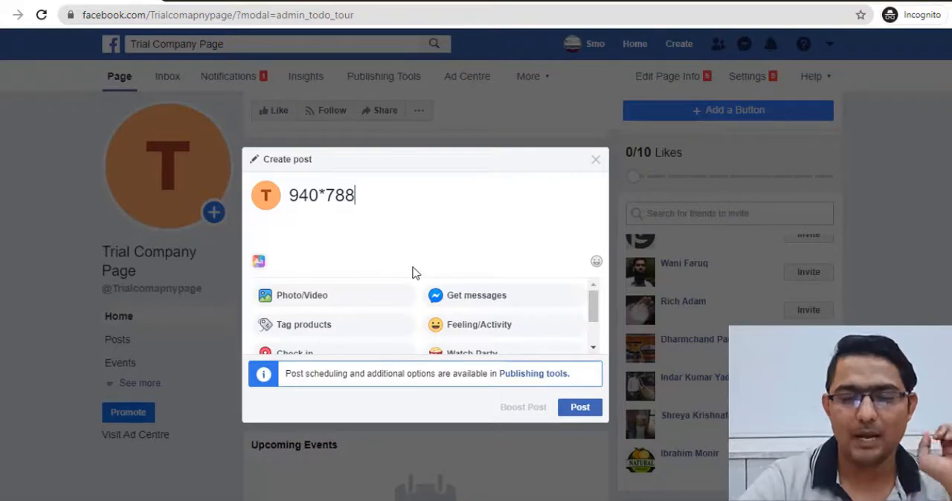
{"action": "left_click", "coordinate": [597, 160]}
{"action": "scroll", "coordinate": [419, 259], "scroll_direction": "up", "scroll_amount": 5}
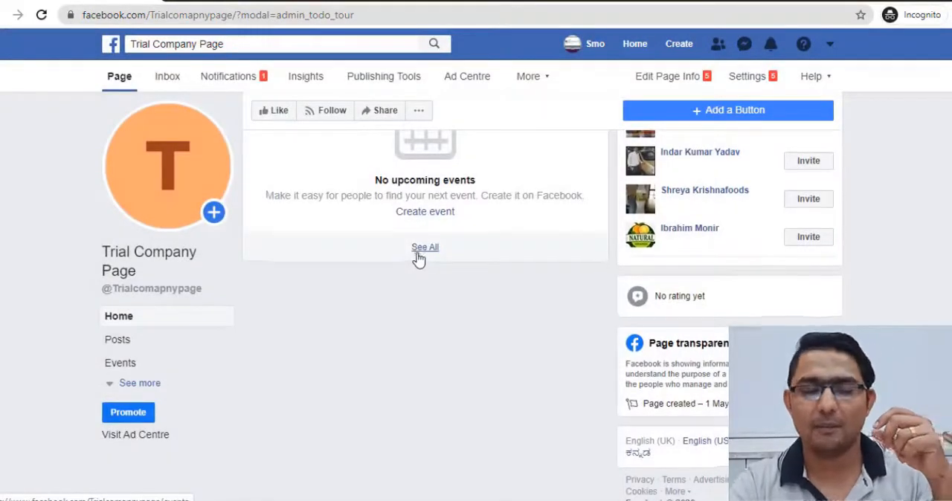
{"action": "scroll", "coordinate": [419, 258], "scroll_direction": "up", "scroll_amount": 2}
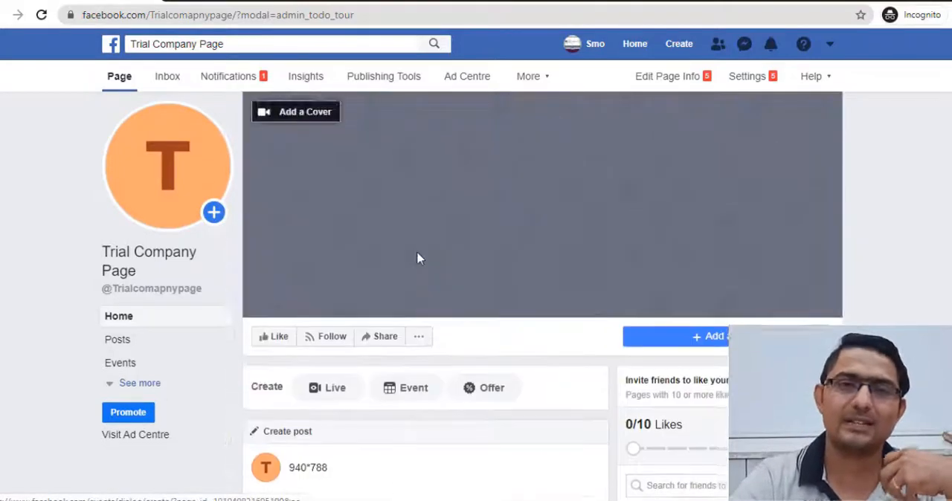